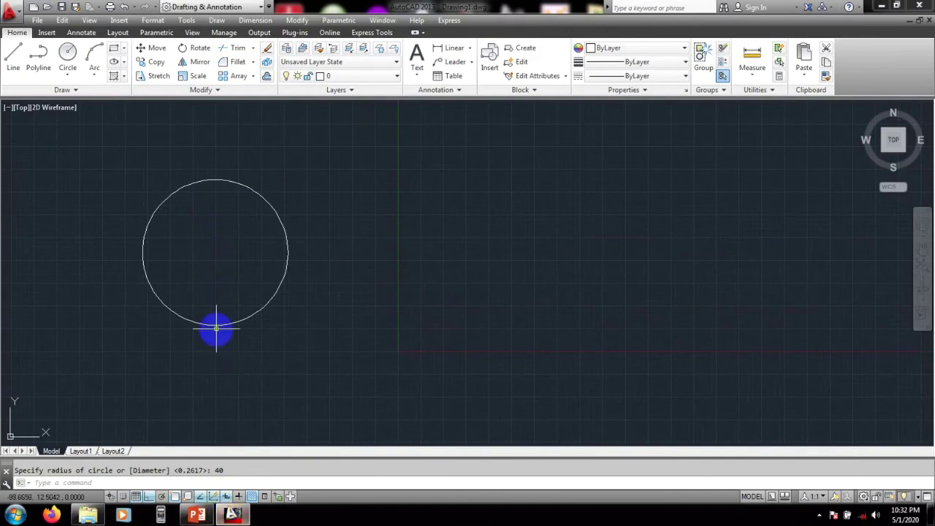
# - Draw a five-sided polygon inscribed in the existing circle, centred on it with a vertex at the circle's right quadrant
pyautogui.moveTo(211, 264); pyautogui.dragTo(208, 271, button='middle')
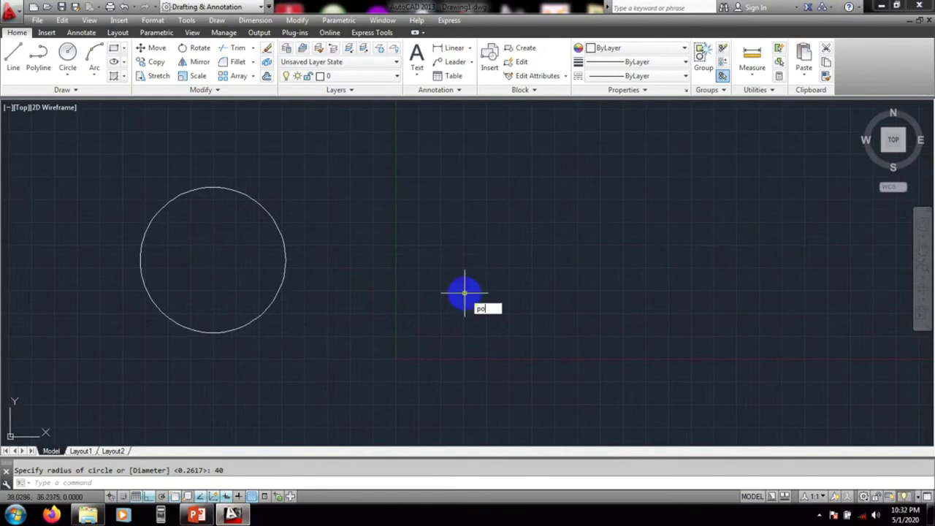
pyautogui.press('Return')
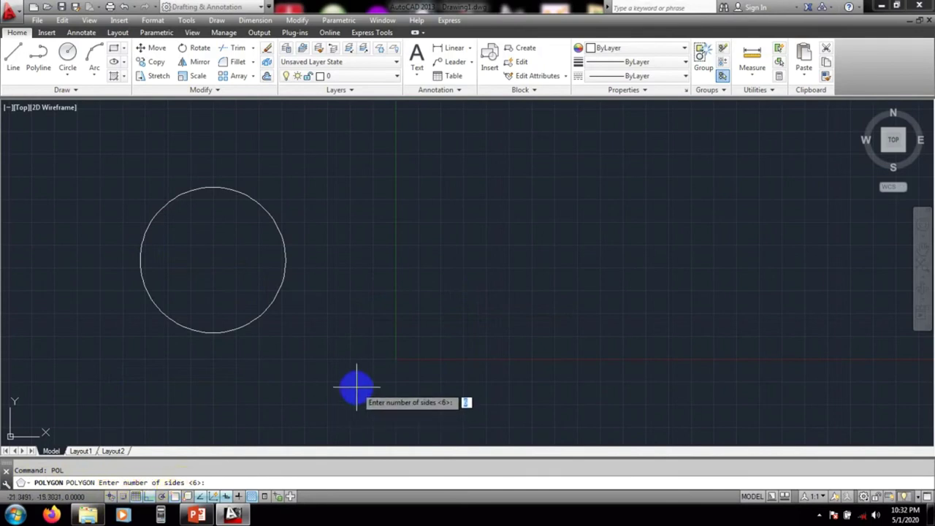
pyautogui.write('5')
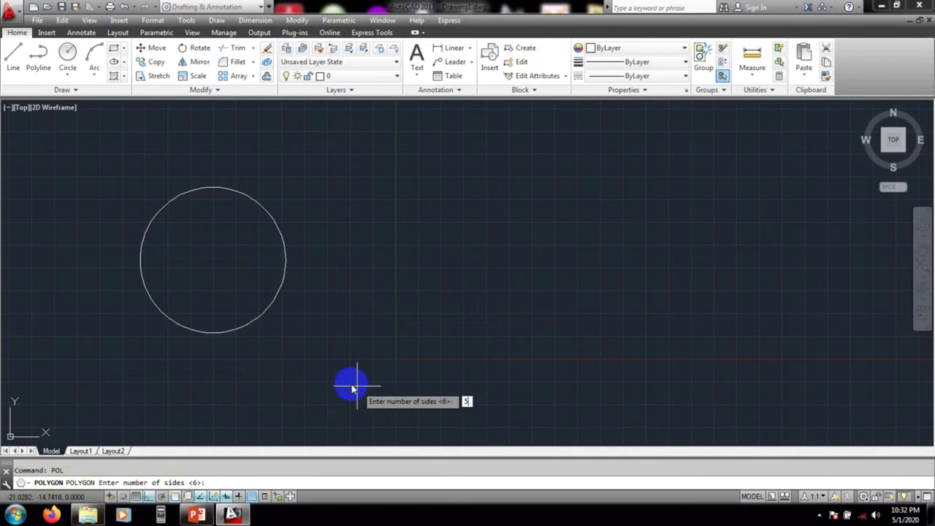
pyautogui.press('Return')
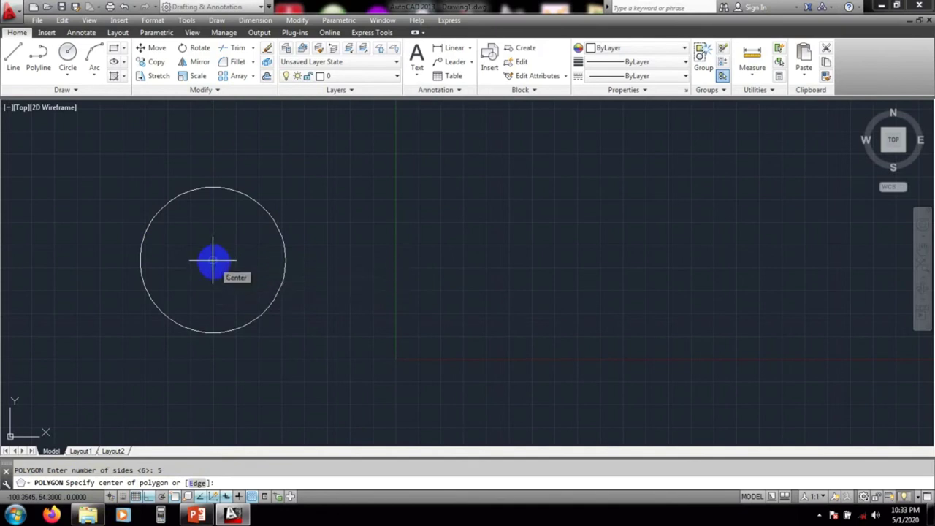
pyautogui.click(213, 261)
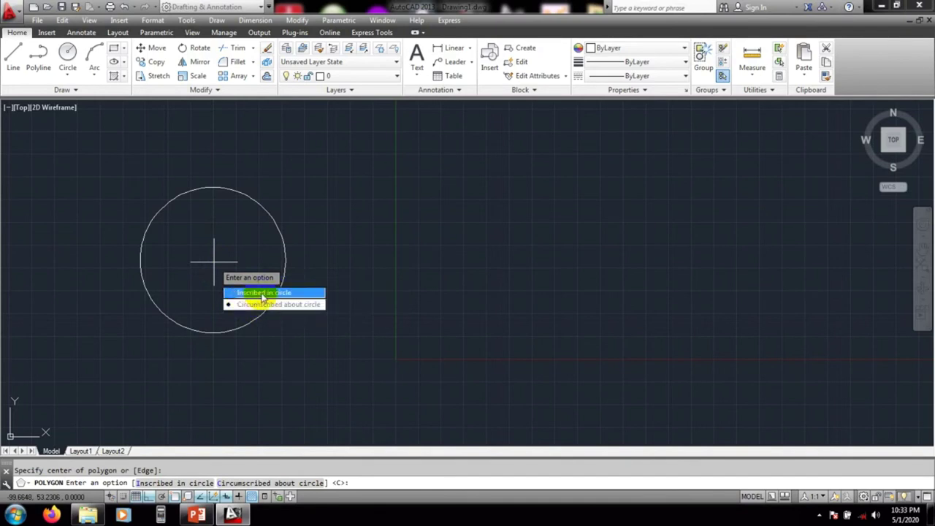
pyautogui.click(254, 295)
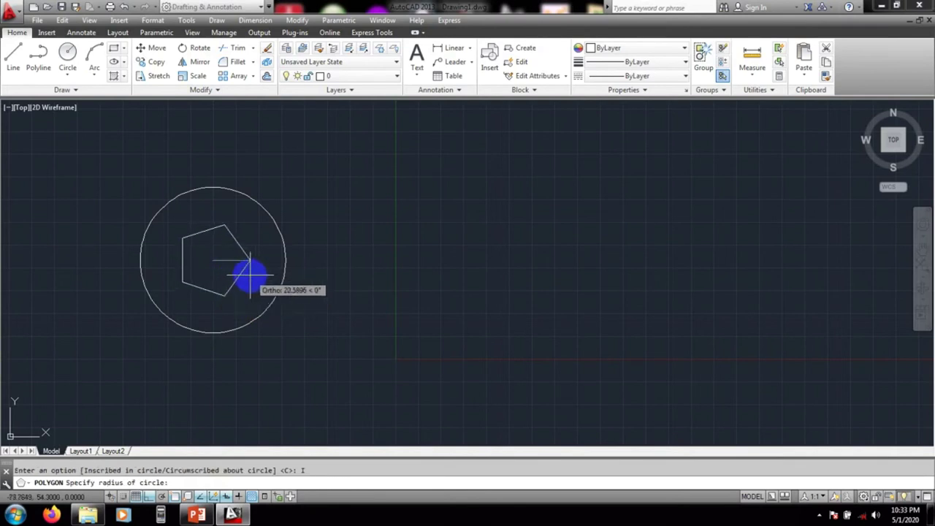
pyautogui.click(285, 261)
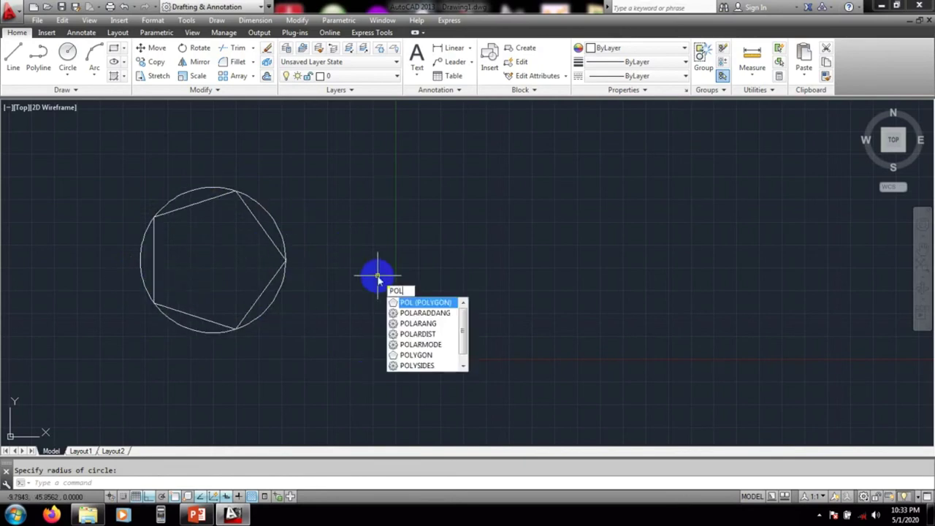
# - Draw a five-sided polygon circumscribed about the same circle with Ortho off, setting its radius at the inscribed pentagon's upper-left vertex
pyautogui.press('Return')
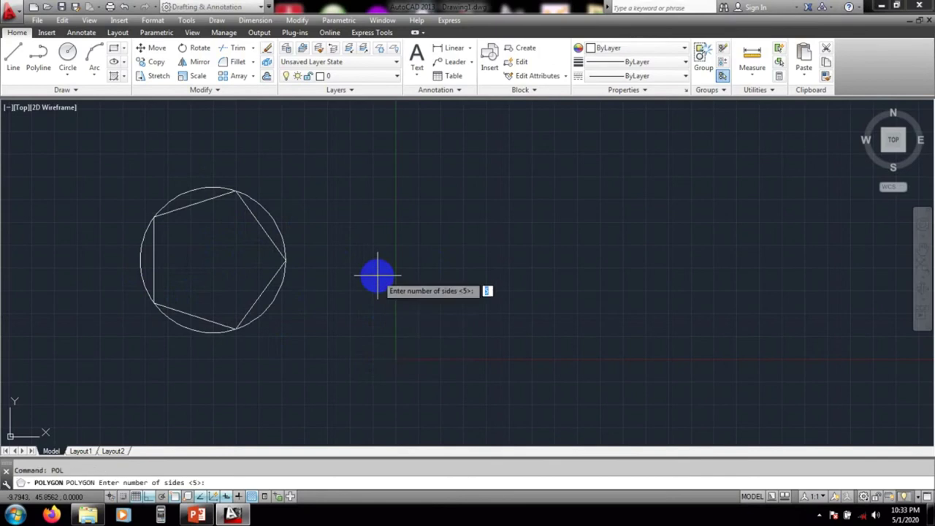
pyautogui.press('Return')
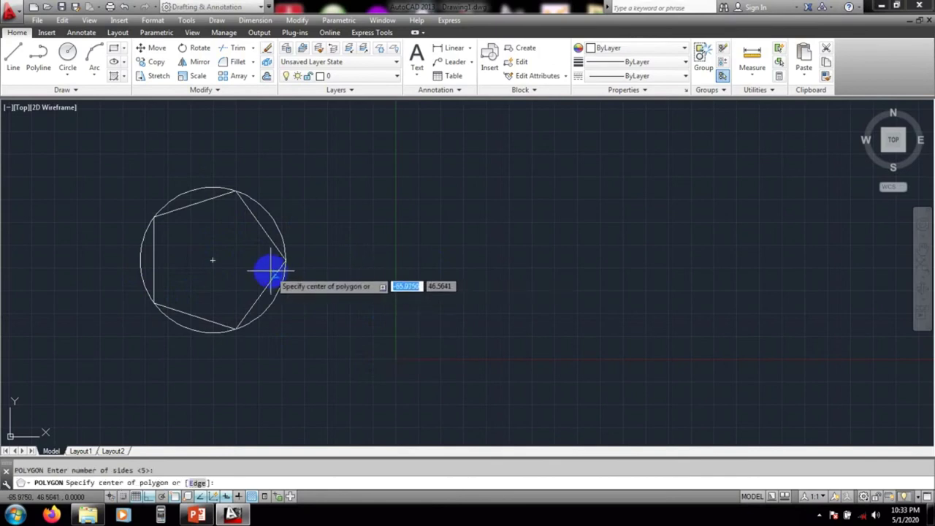
pyautogui.click(213, 259)
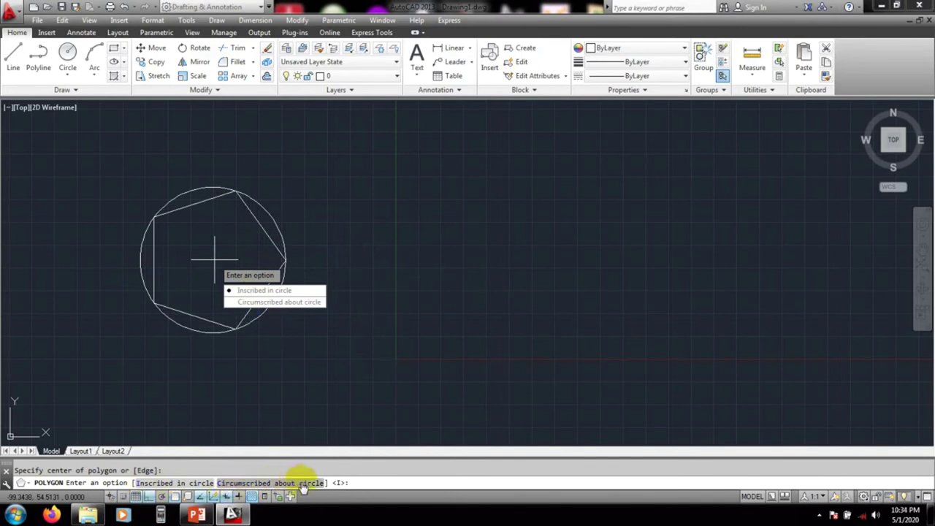
pyautogui.click(252, 302)
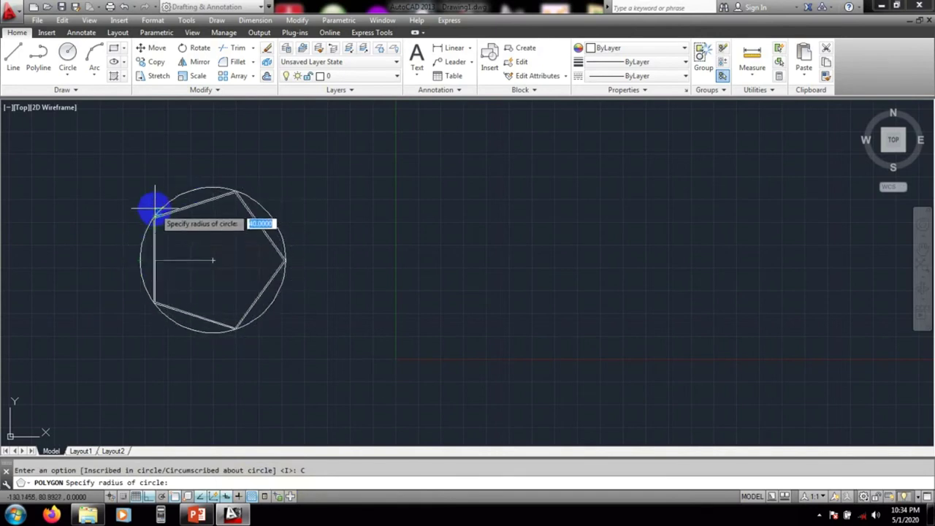
pyautogui.click(150, 497)
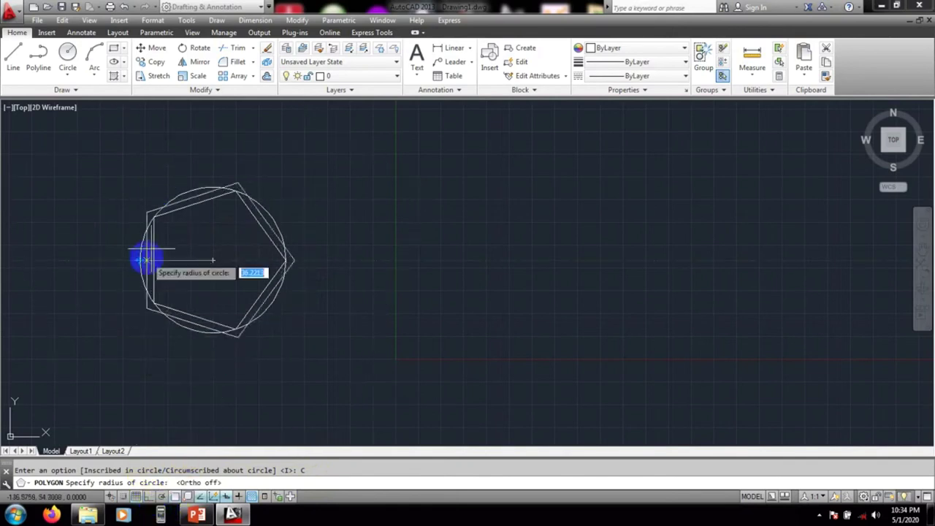
pyautogui.click(154, 216)
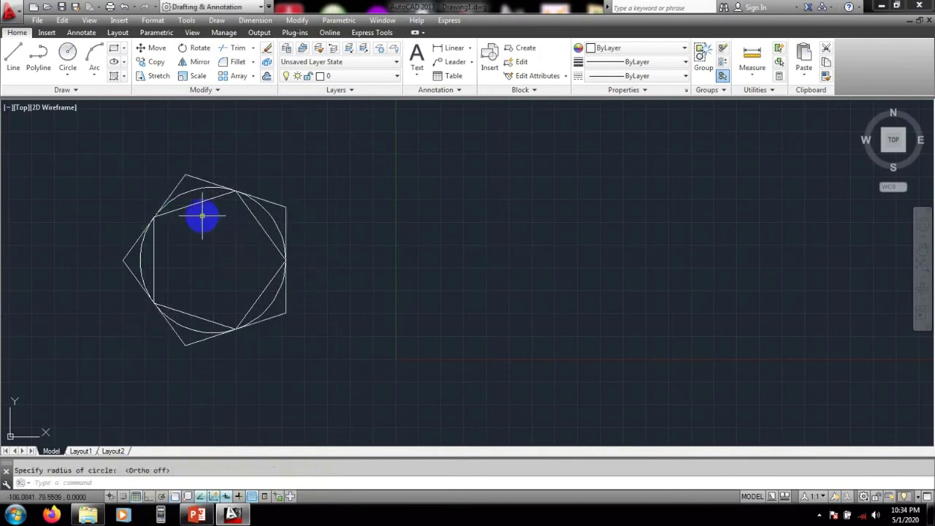
# - Select the circumscribed pentagon to examine how it fits around the circle and inscribed pentagon, and look up the Polygon tool
pyautogui.click(192, 176)
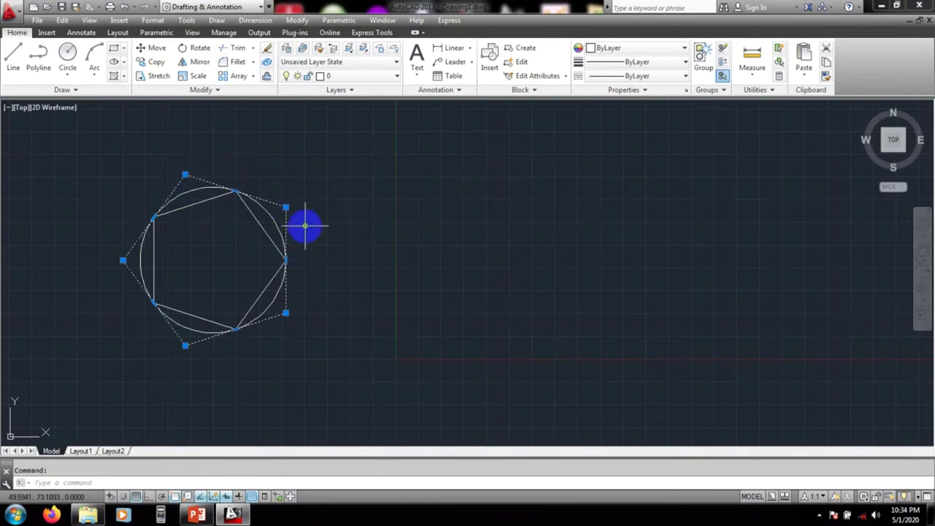
pyautogui.moveTo(361, 236); pyautogui.dragTo(371, 247, button='middle')
pyautogui.scroll(4, 217, 249)
pyautogui.scroll(-5, 217, 246)
pyautogui.scroll(3, 219, 247)
pyautogui.scroll(-4, 219, 247)
pyautogui.scroll(4, 198, 285)
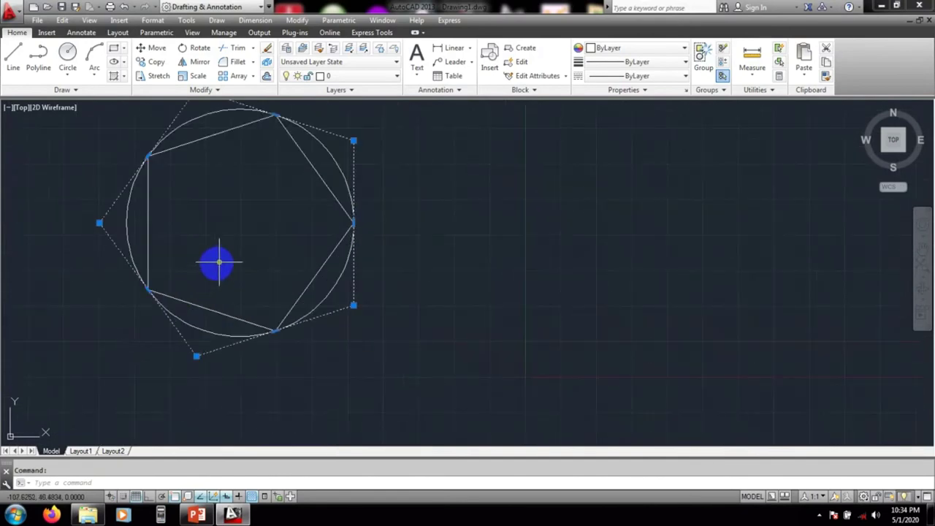
pyautogui.scroll(-2, 245, 241)
pyautogui.moveTo(245, 240)
pyautogui.mouseDown(button='middle')
pyautogui.moveTo(213, 279)
pyautogui.moveTo(191, 269)
pyautogui.mouseUp(button='middle')
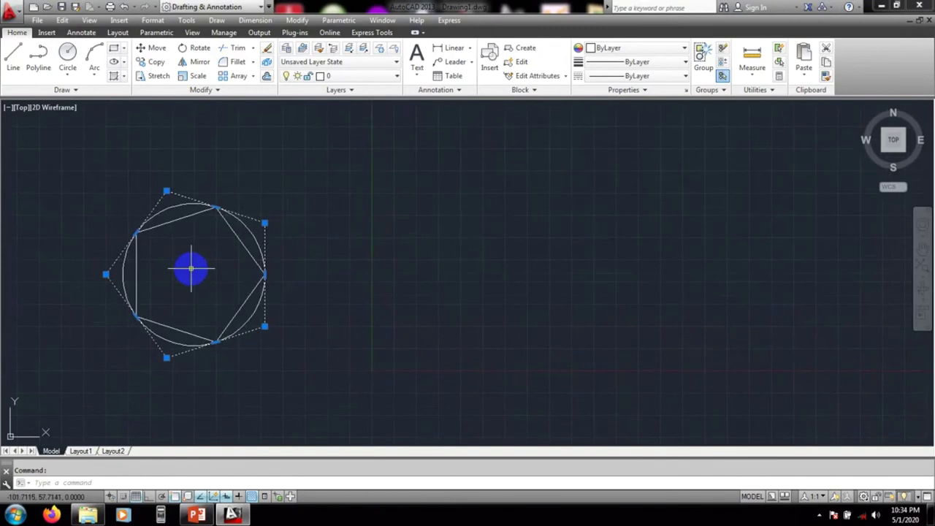
pyautogui.click(124, 52)
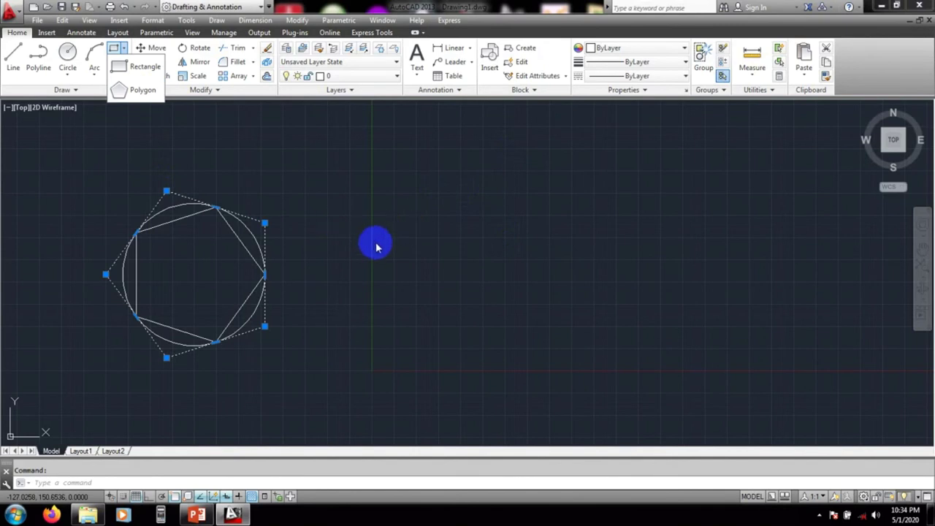
# - Draw a circle with radius 50 in the empty area to the right of the pentagons
pyautogui.moveTo(453, 263)
pyautogui.mouseDown(button='middle')
pyautogui.moveTo(259, 244)
pyautogui.moveTo(158, 255)
pyautogui.moveTo(208, 254)
pyautogui.moveTo(192, 255)
pyautogui.mouseUp(button='middle')
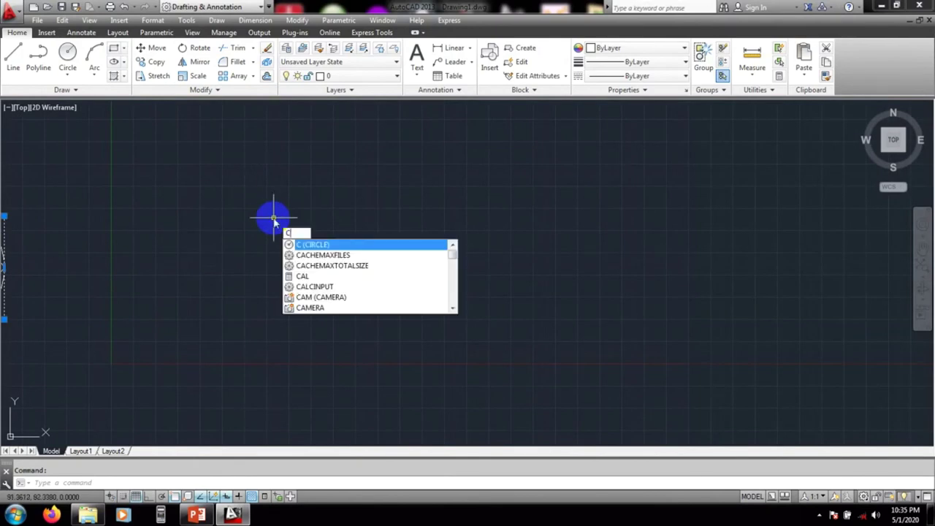
pyautogui.press('Return')
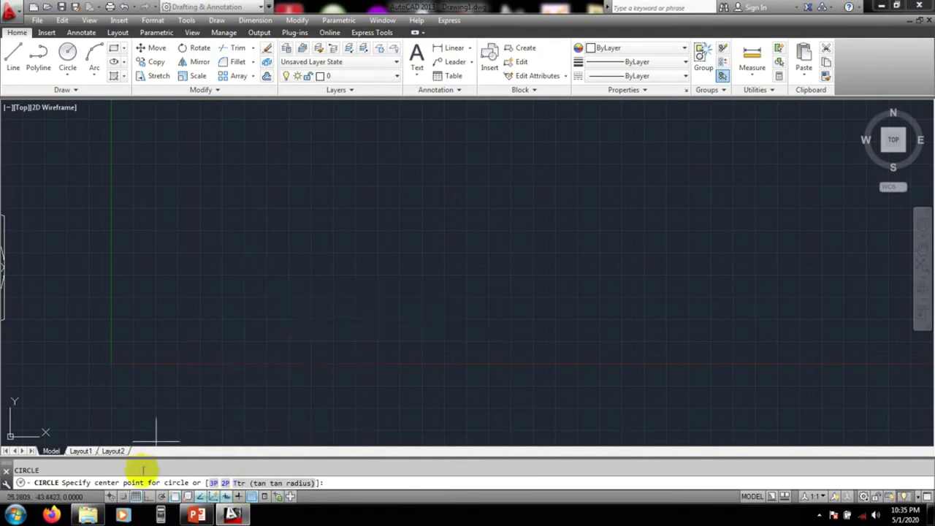
pyautogui.click(177, 216)
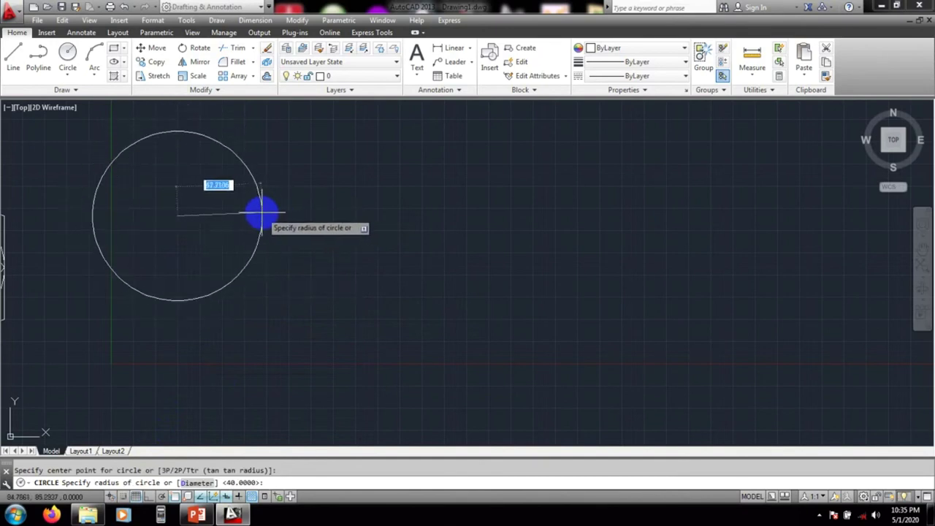
pyautogui.write('5')
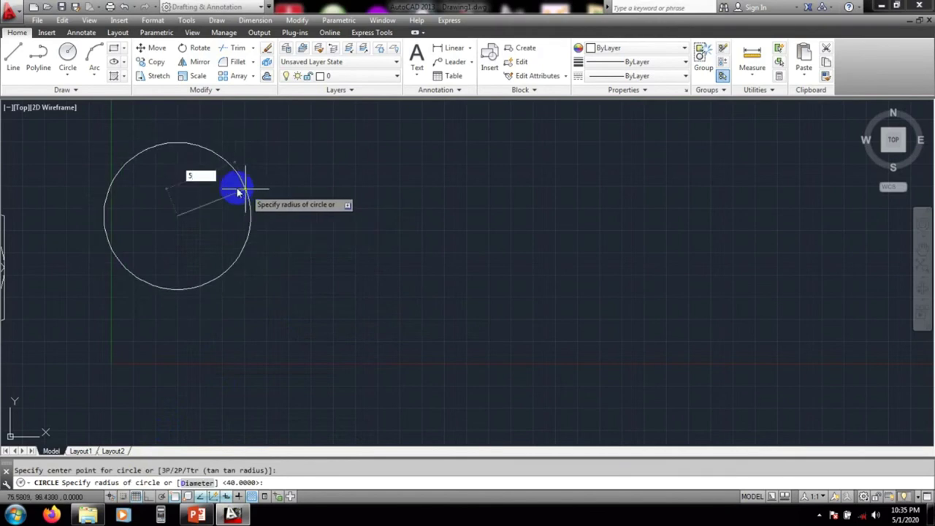
pyautogui.write('0')
pyautogui.press('Return')
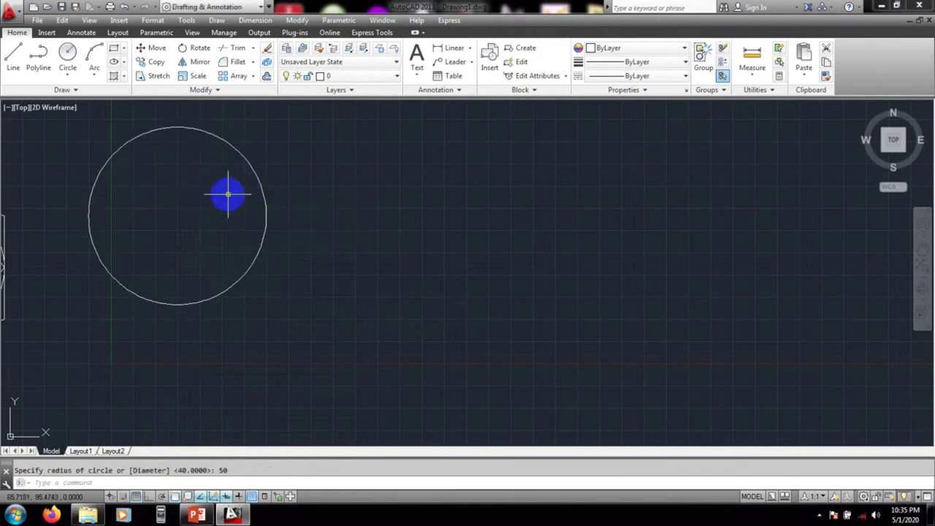
# - Draw a second circle to the right of the radius-50 circle using the Diameter option with a diameter of 100
pyautogui.scroll(2, 235, 214)
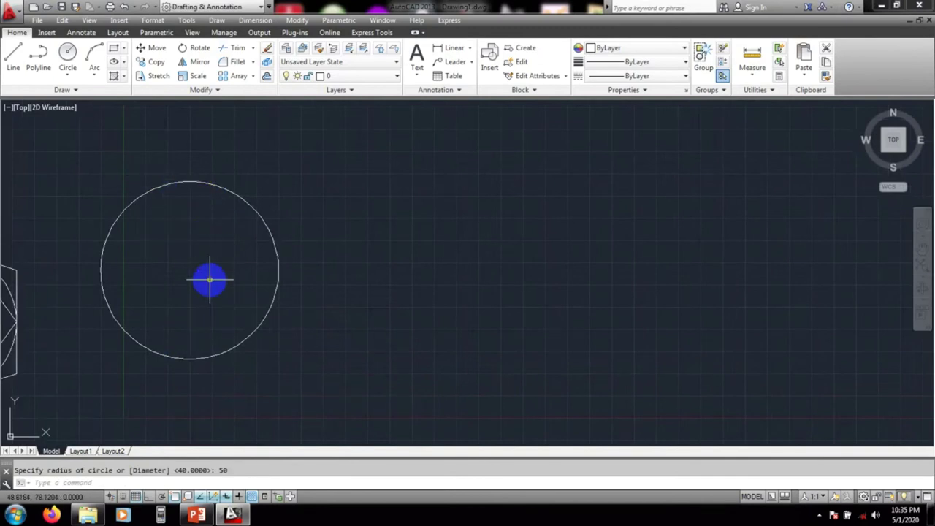
pyautogui.moveTo(319, 281); pyautogui.dragTo(317, 282, button='middle')
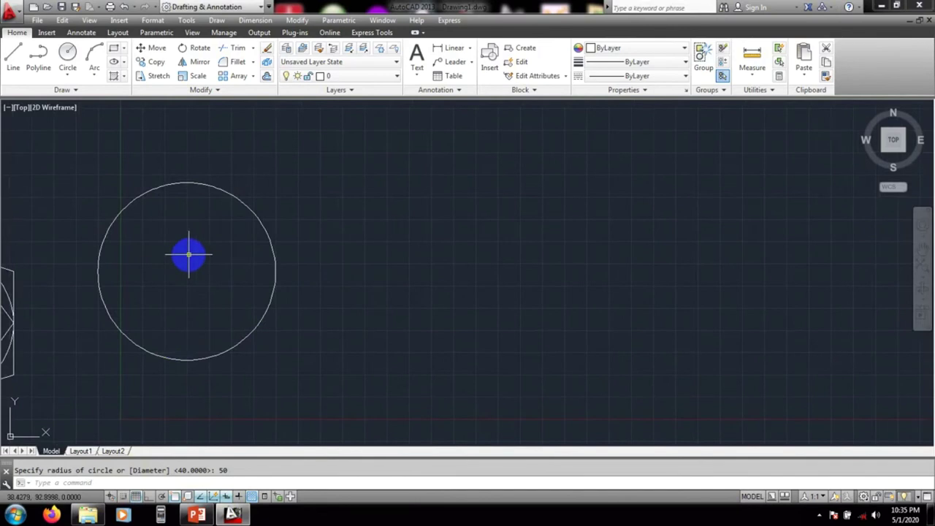
pyautogui.moveTo(285, 253); pyautogui.dragTo(270, 245, button='middle')
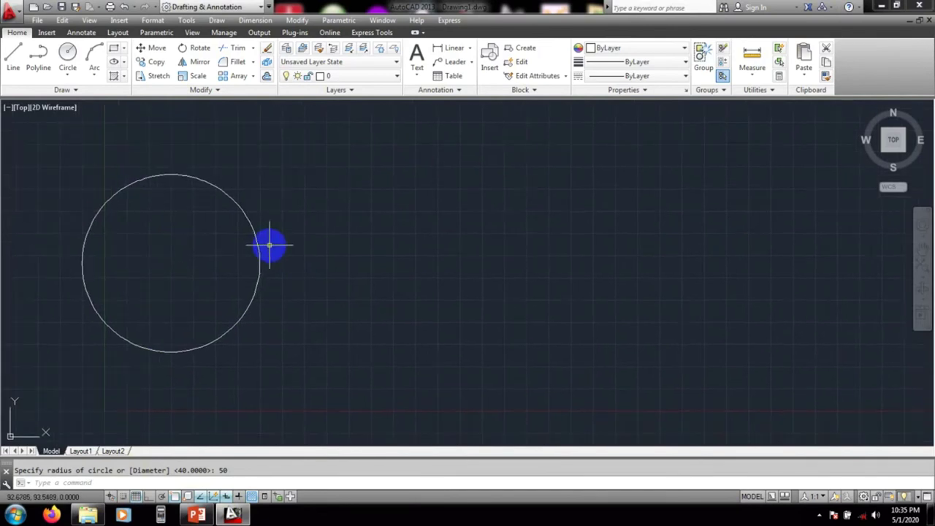
pyautogui.press('Return')
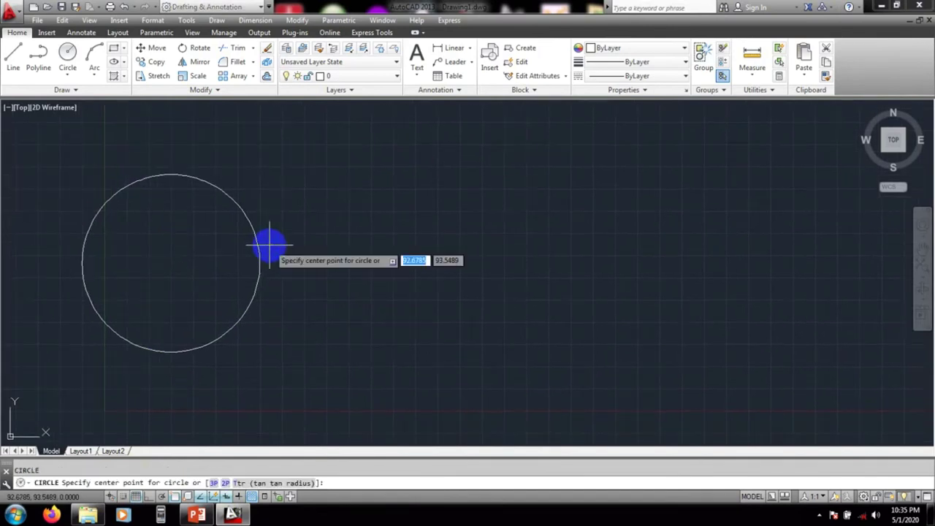
pyautogui.click(390, 246)
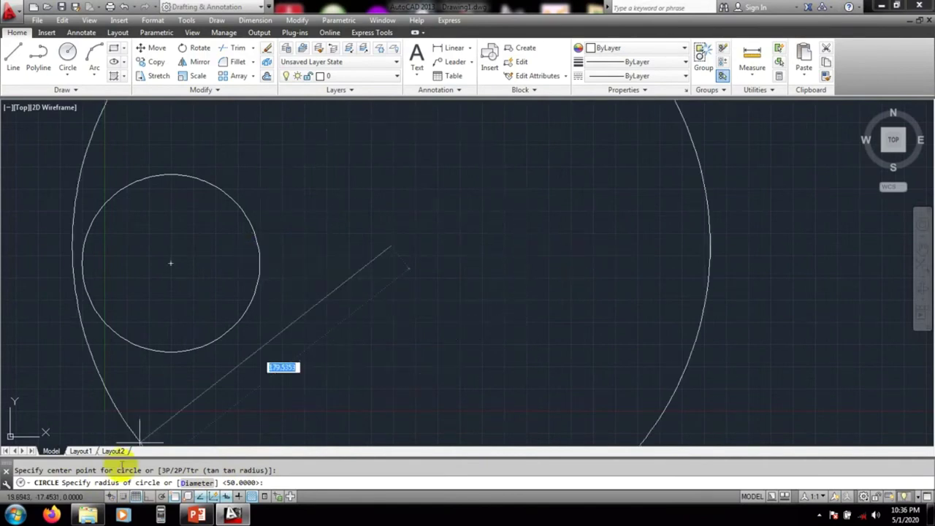
pyautogui.click(196, 483)
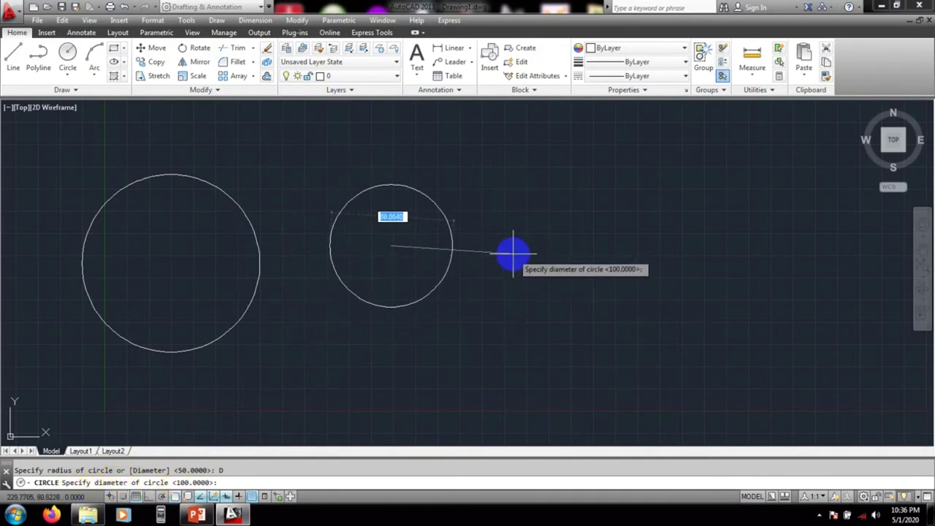
pyautogui.press('Return')
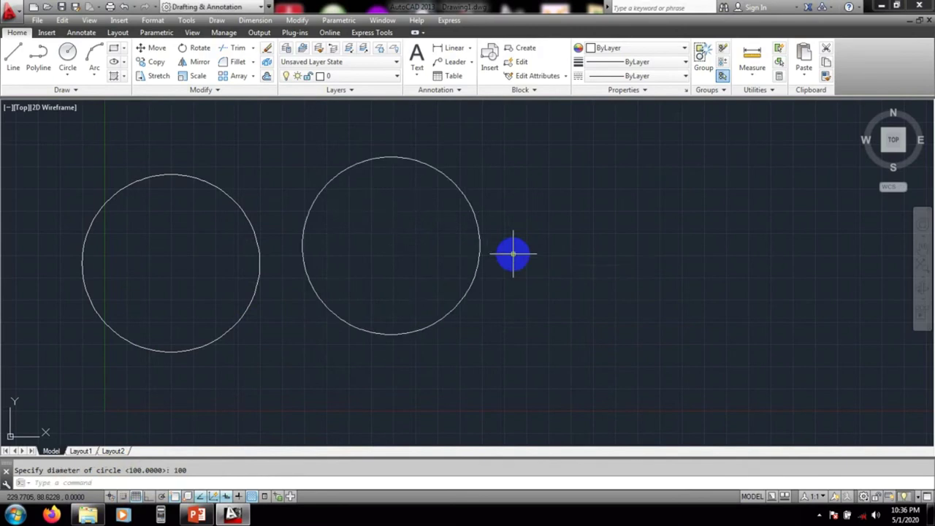
# - Add a radius dimension to the left of the two new circles, placed outside its upper-right edge
pyautogui.moveTo(539, 261); pyautogui.dragTo(563, 268, button='middle')
pyautogui.scroll(2, 441, 229)
pyautogui.moveTo(440, 230); pyautogui.dragTo(511, 212, button='middle')
pyautogui.scroll(-2, 517, 211)
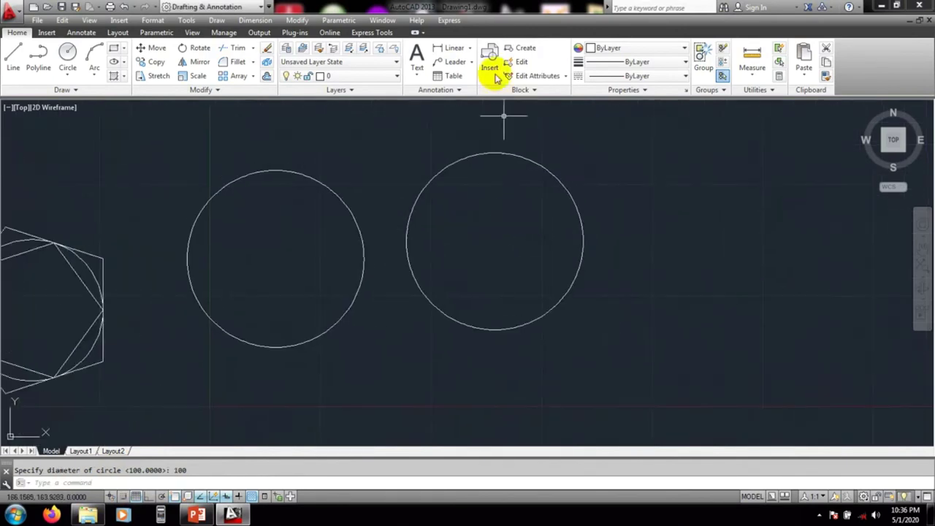
pyautogui.click(472, 63)
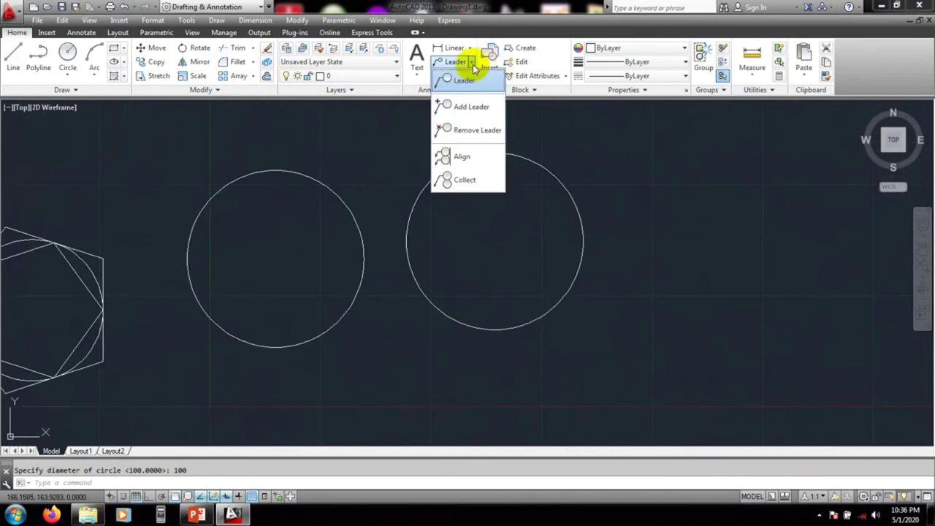
pyautogui.click(472, 48)
pyautogui.click(472, 49)
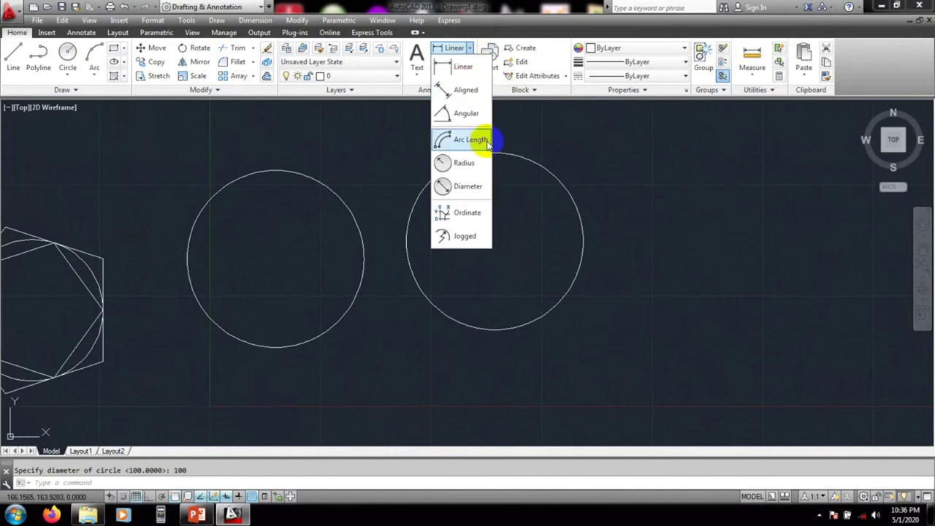
pyautogui.click(465, 163)
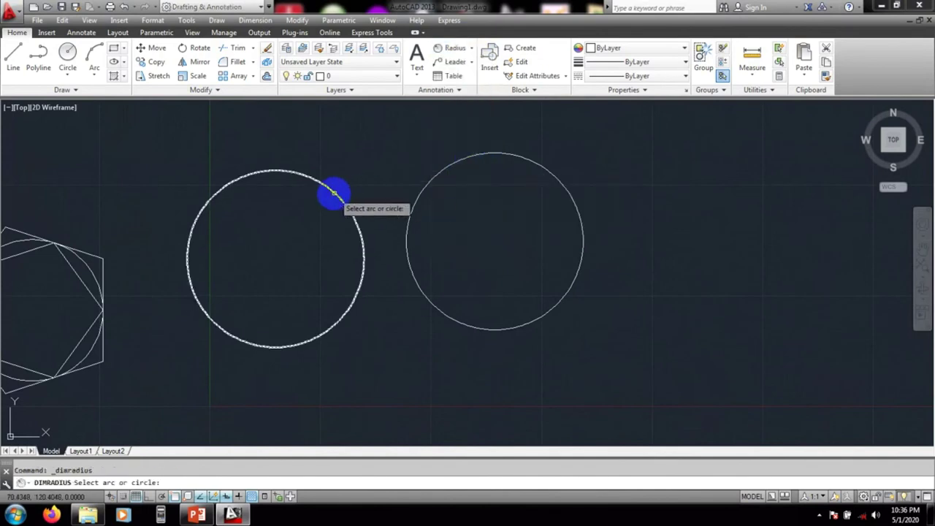
pyautogui.click(333, 192)
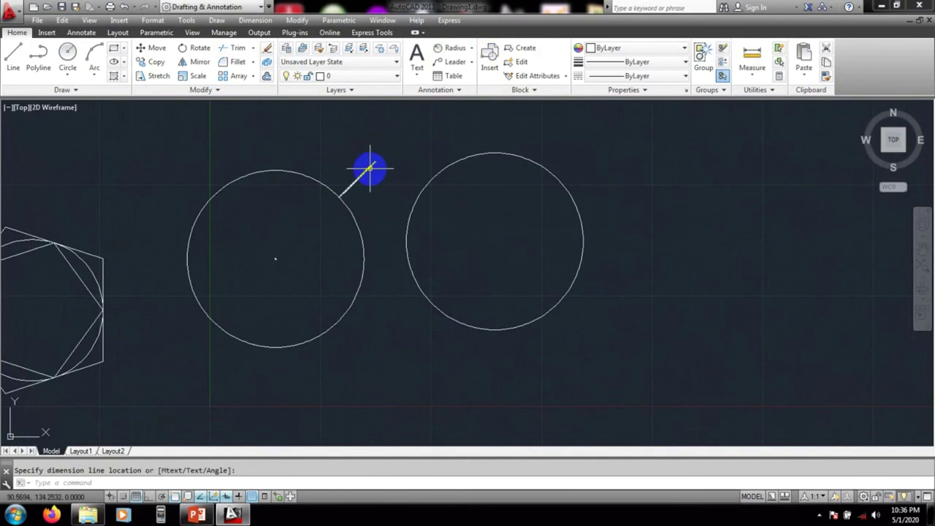
pyautogui.scroll(2, 386, 171)
pyautogui.scroll(-2, 378, 189)
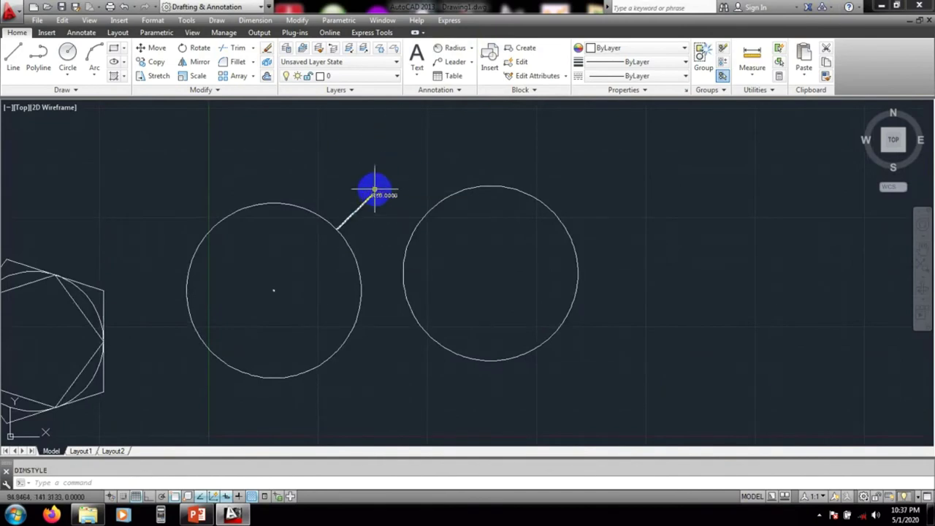
# - Add a diameter dimension to the diameter-100 circle, placed outside its upper-left edge
pyautogui.scroll(3, 372, 204)
pyautogui.scroll(-3, 395, 223)
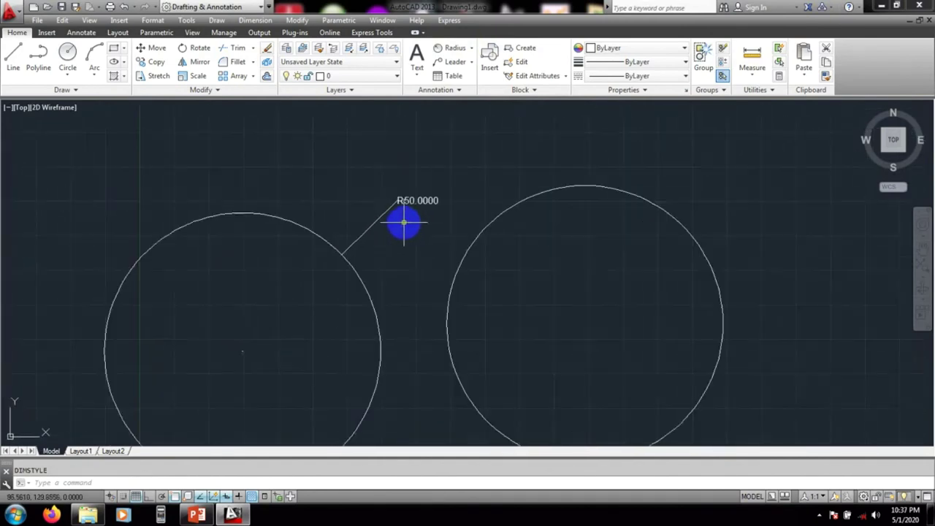
pyautogui.click(403, 201)
pyautogui.moveTo(414, 255); pyautogui.dragTo(388, 244, button='middle')
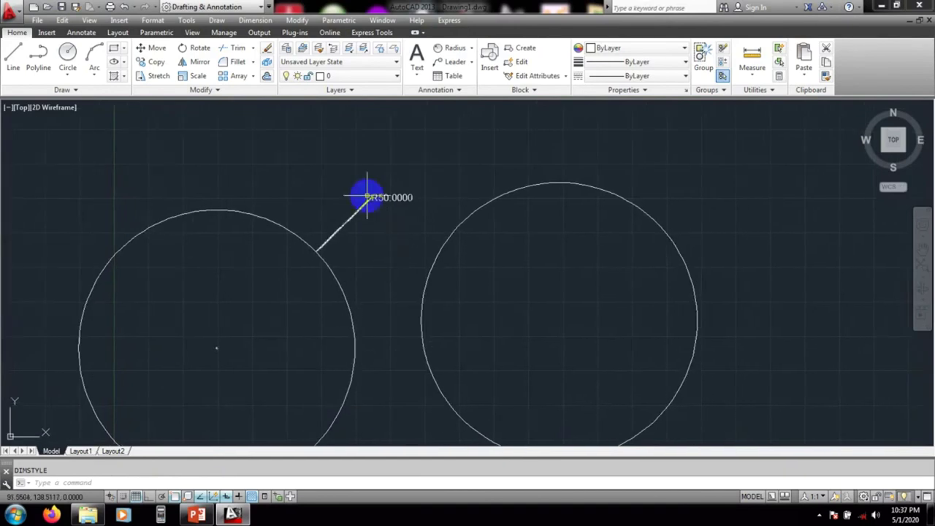
pyautogui.click(472, 47)
pyautogui.click(470, 201)
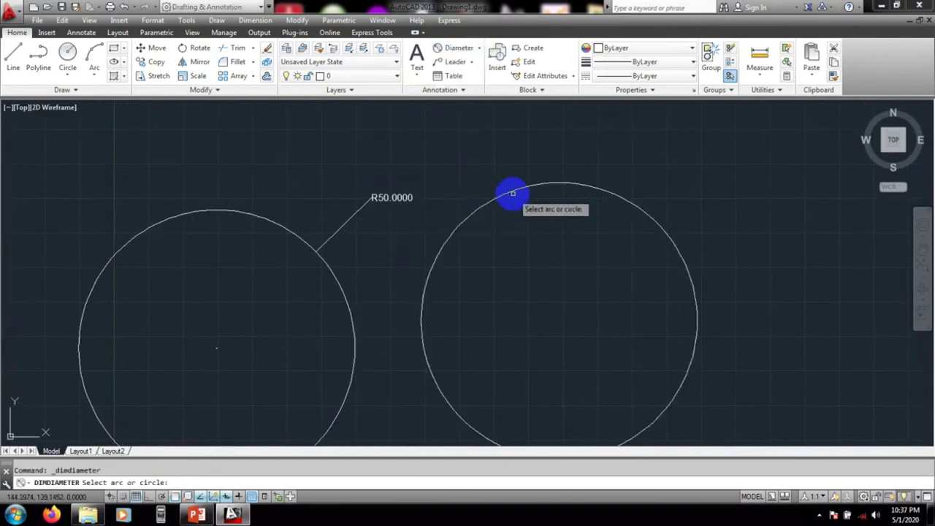
pyautogui.click(511, 192)
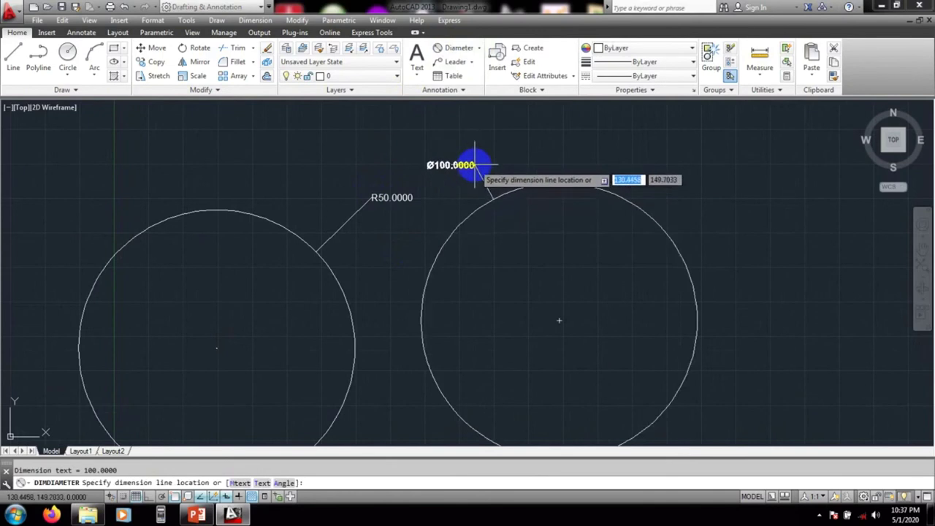
pyautogui.click(464, 166)
pyautogui.scroll(2, 441, 171)
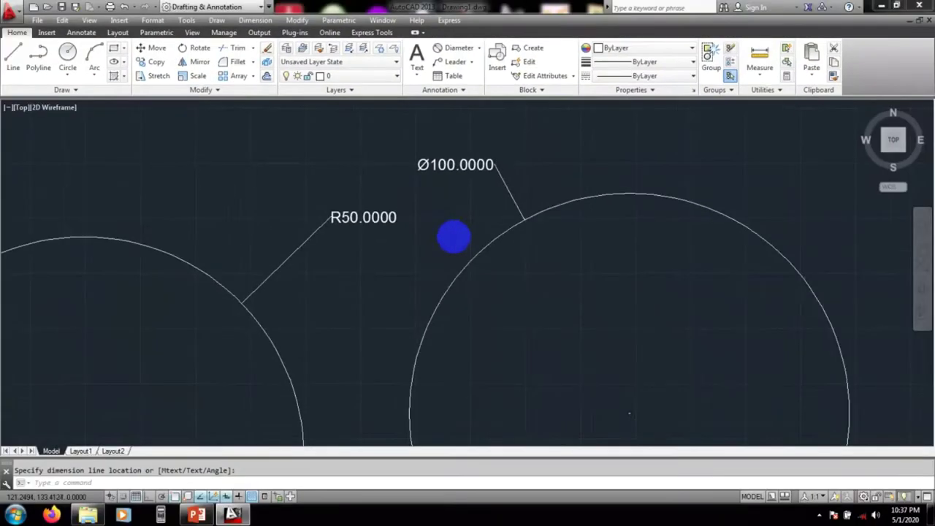
pyautogui.scroll(-5, 457, 241)
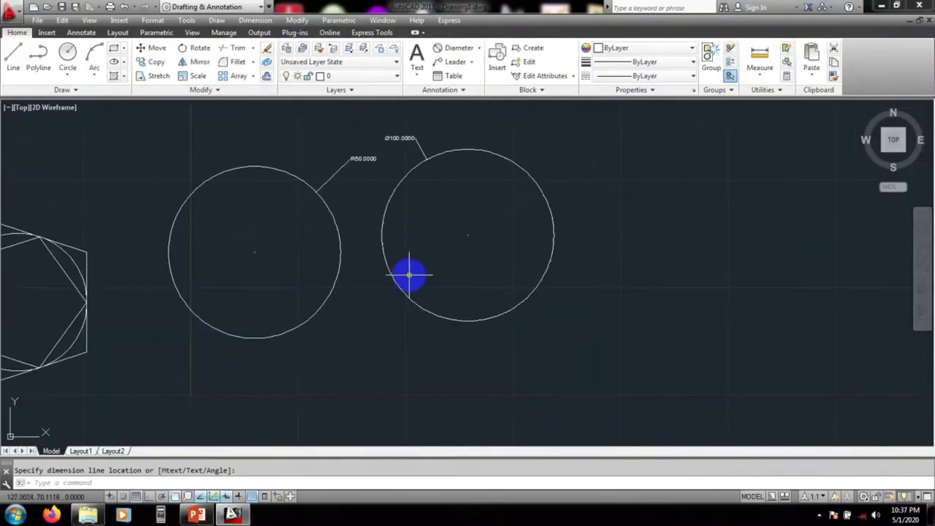
pyautogui.moveTo(429, 267); pyautogui.dragTo(396, 301, button='middle')
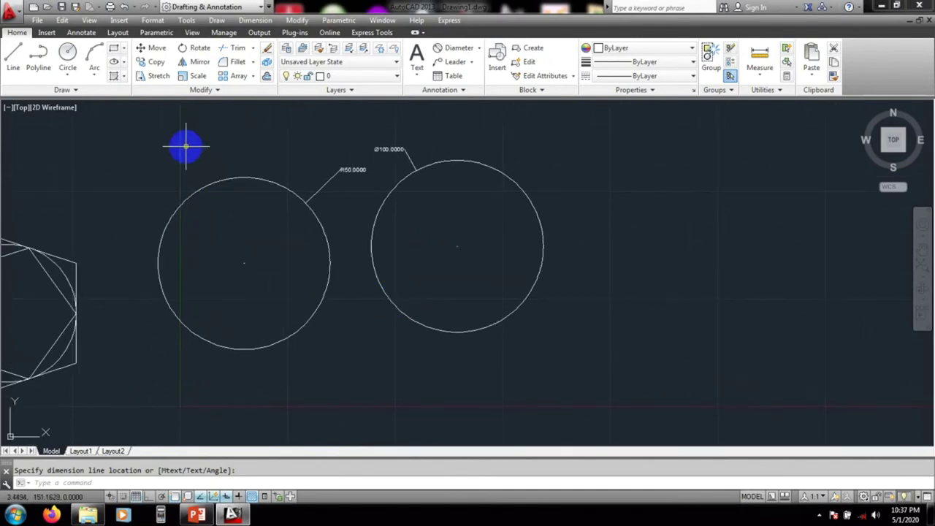
pyautogui.click(68, 80)
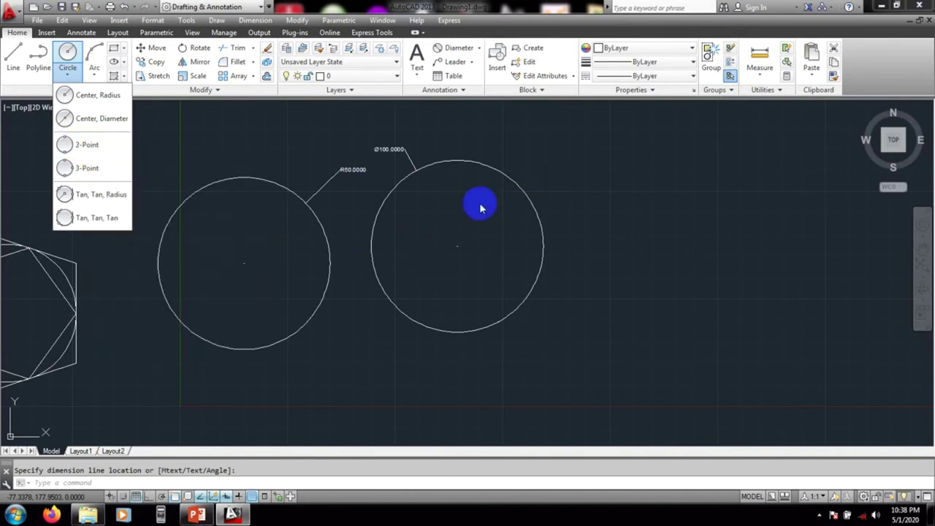
pyautogui.click(259, 158)
pyautogui.moveTo(264, 160); pyautogui.dragTo(228, 156, button='middle')
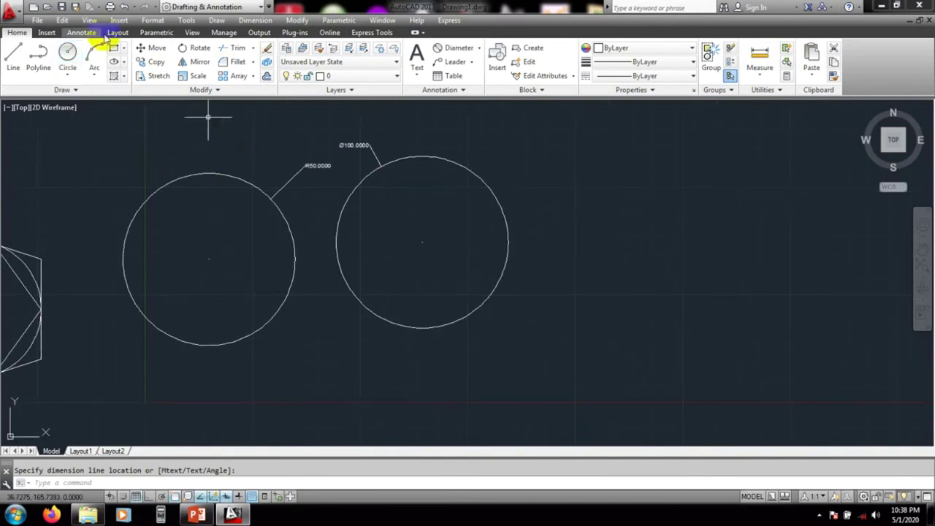
# - Turn on Ortho mode and draw a vertical line to the right of the diameter-100 circle
pyautogui.click(10, 60)
pyautogui.moveTo(537, 212)
pyautogui.mouseDown(button='middle')
pyautogui.moveTo(507, 205)
pyautogui.moveTo(329, 230)
pyautogui.mouseUp(button='middle')
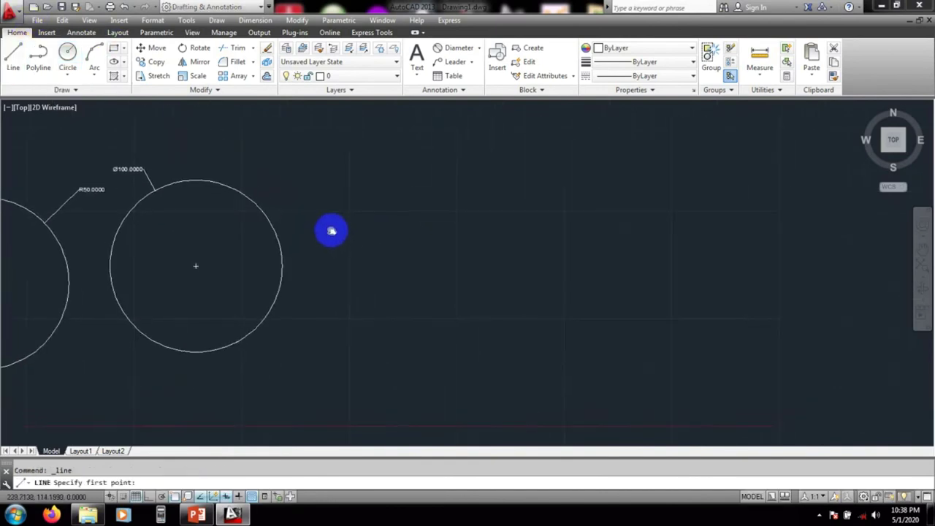
pyautogui.click(354, 188)
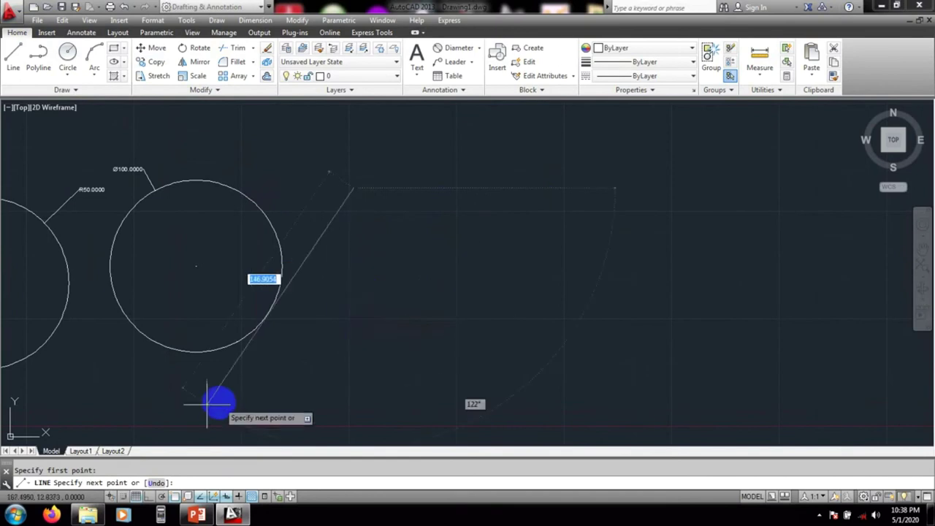
pyautogui.click(149, 497)
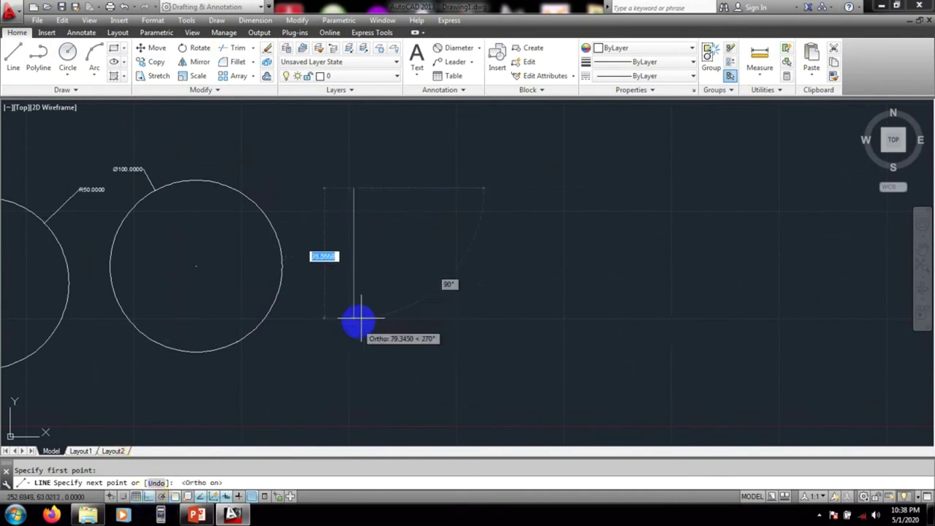
pyautogui.click(353, 315)
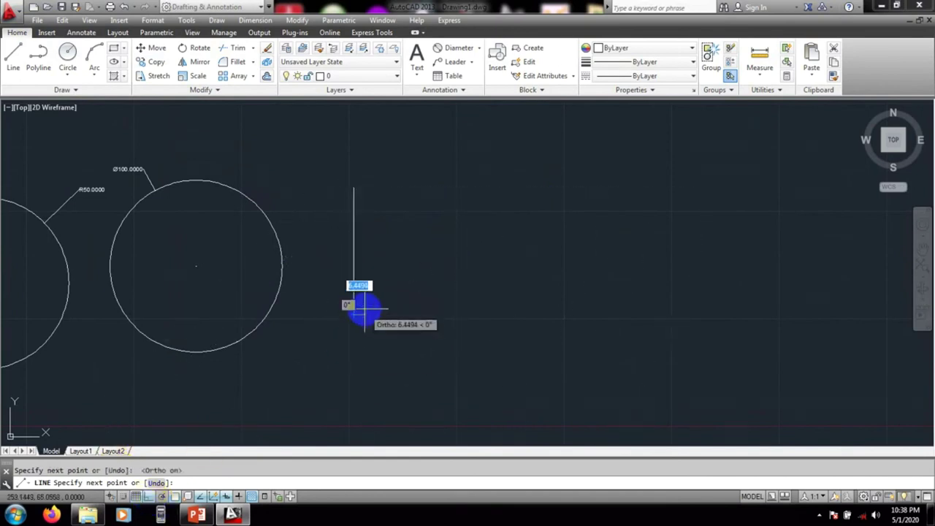
pyautogui.press('Escape')
# - Draw a second vertical line of similar height, parallel to and right of the first one
pyautogui.press('Return')
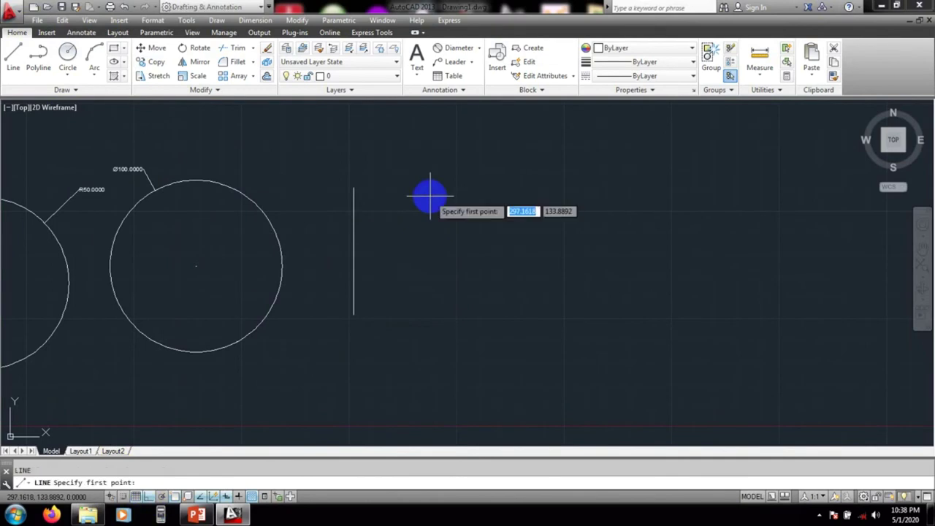
pyautogui.click(459, 197)
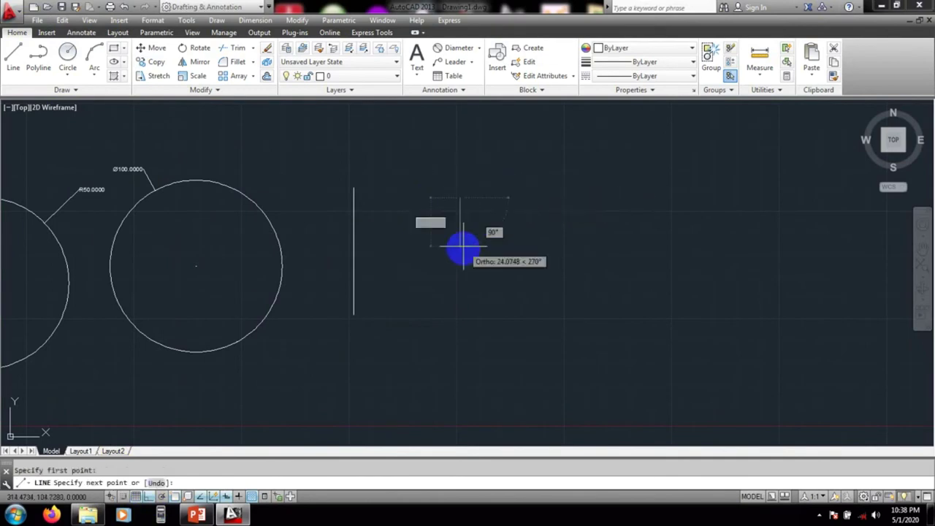
pyautogui.click(460, 317)
pyautogui.press('Escape')
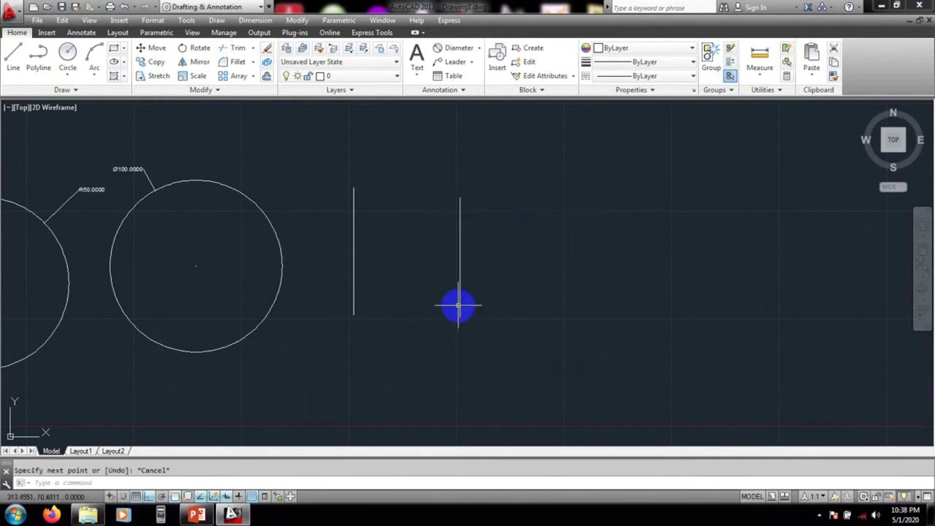
# - Draw a 2P circle about 62 in diameter, from the left vertical line's midpoint to the perpendicular point on the right line
pyautogui.scroll(2, 413, 261)
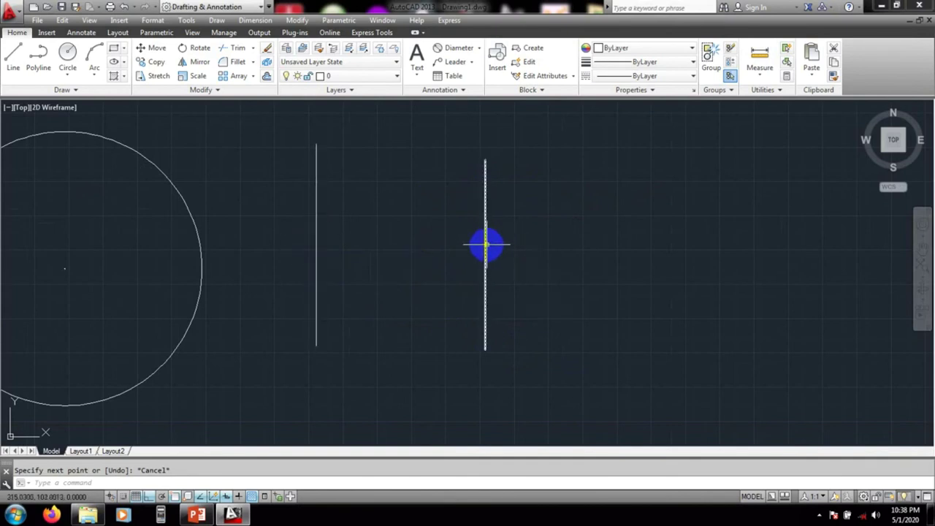
pyautogui.click(67, 76)
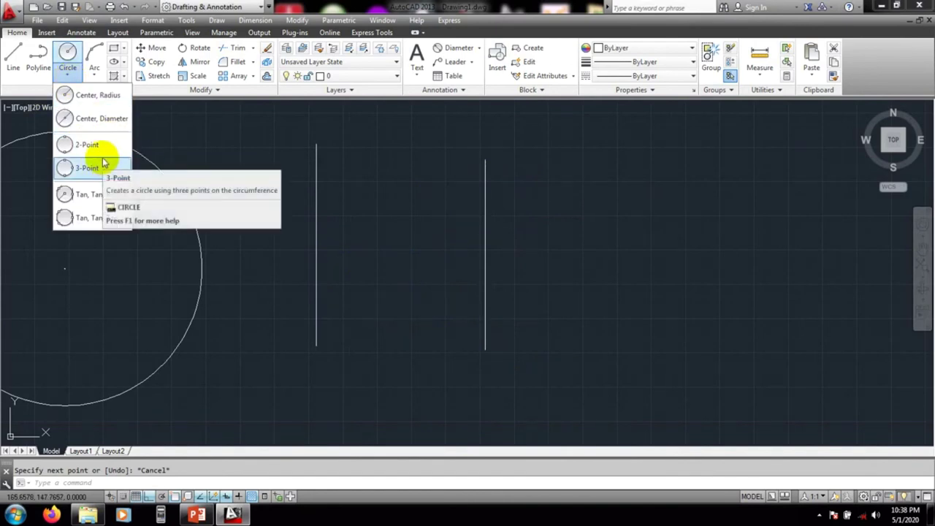
pyautogui.click(275, 223)
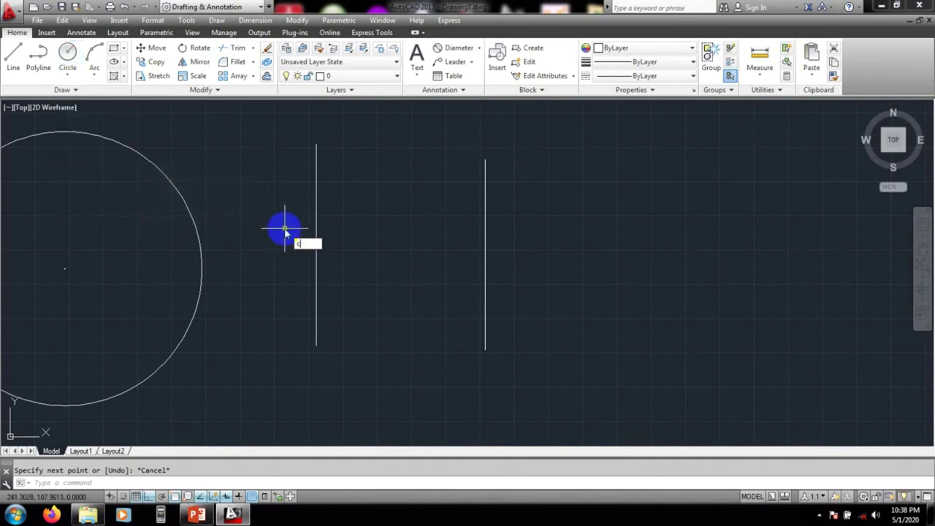
pyautogui.press('Return')
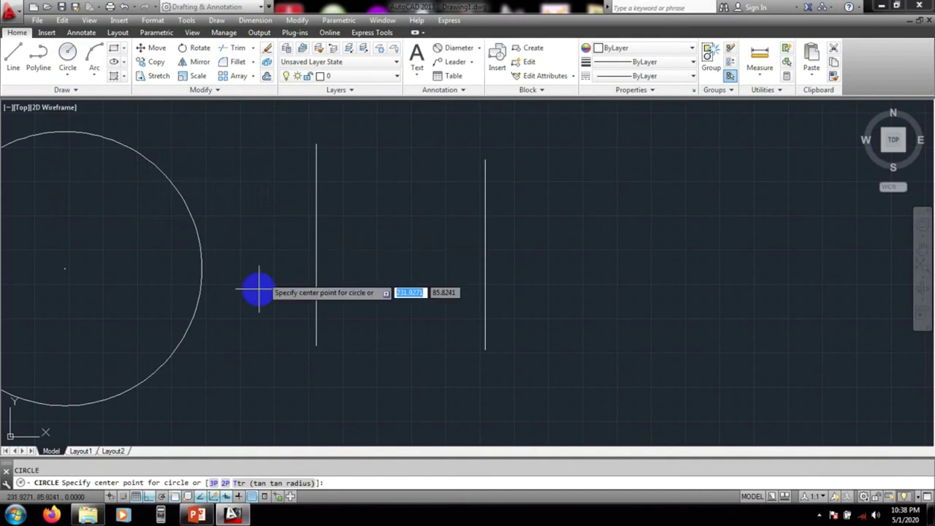
pyautogui.click(225, 483)
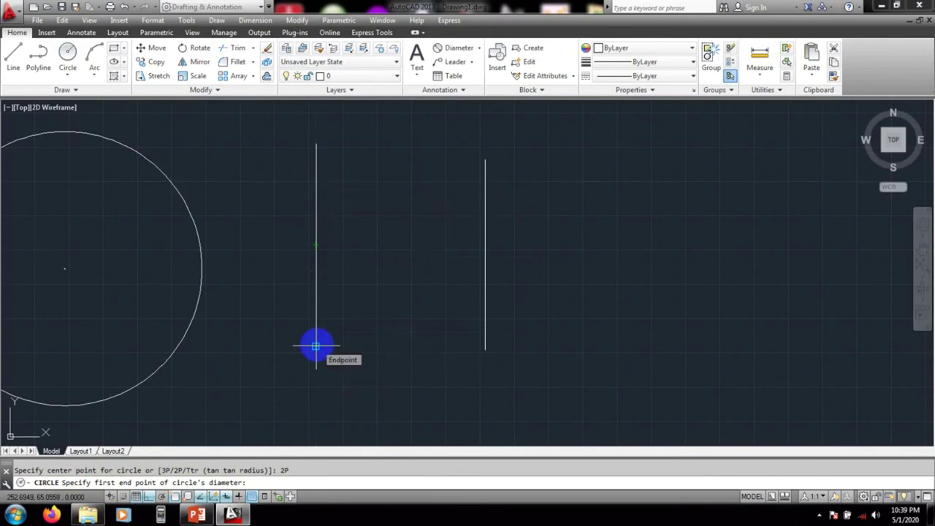
pyautogui.click(316, 245)
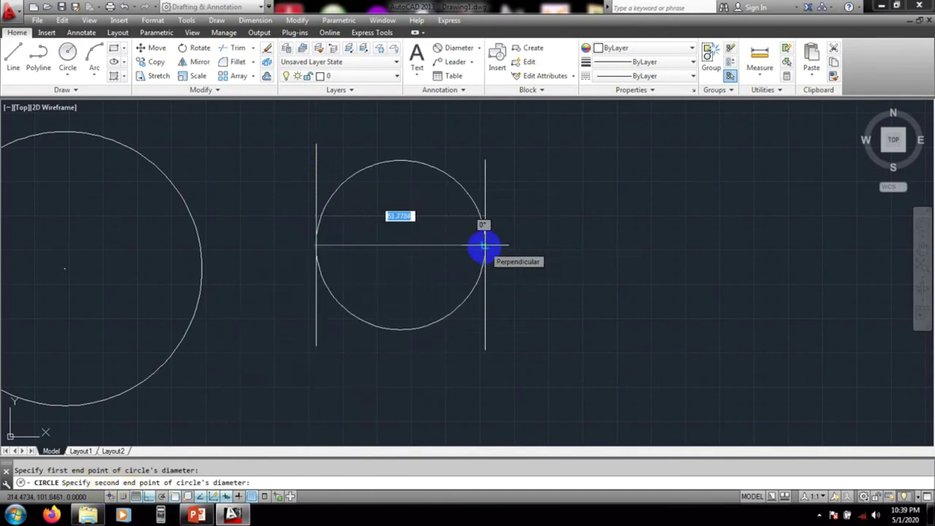
pyautogui.click(483, 246)
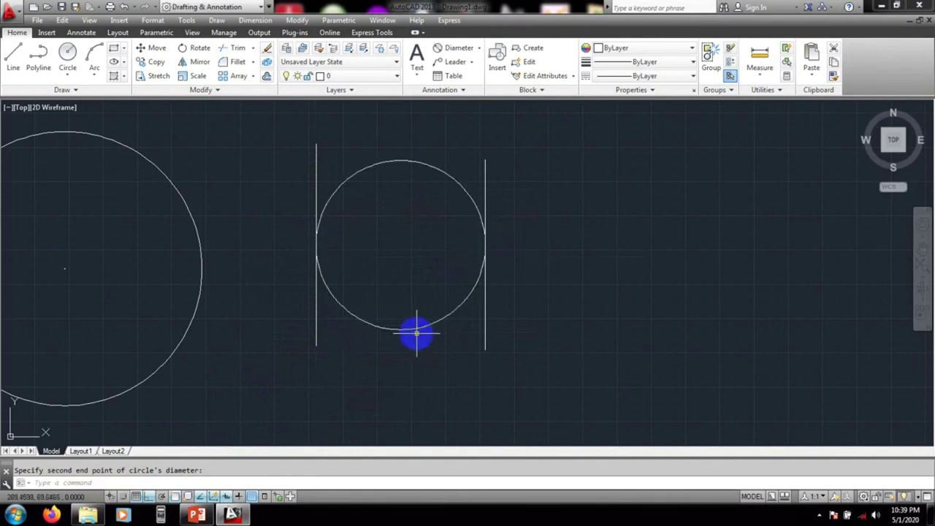
pyautogui.moveTo(558, 309); pyautogui.dragTo(556, 310, button='middle')
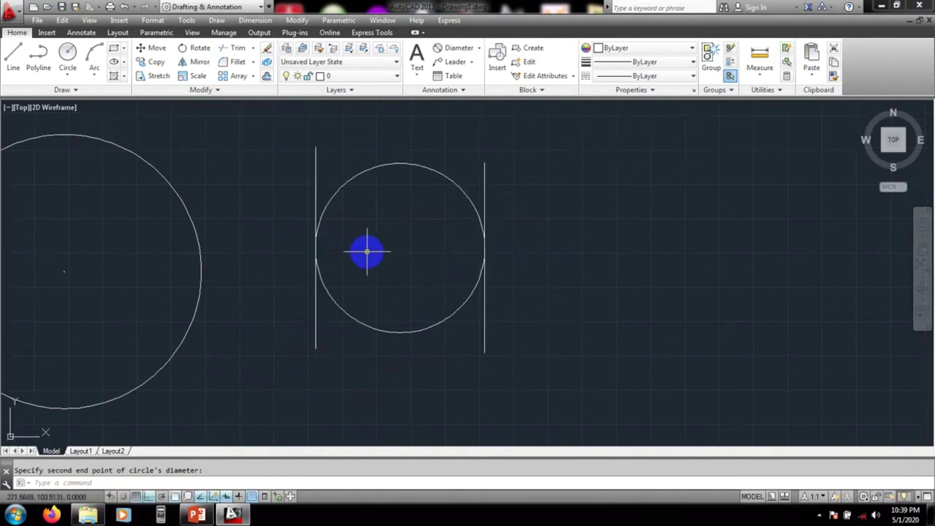
pyautogui.scroll(-2, 370, 252)
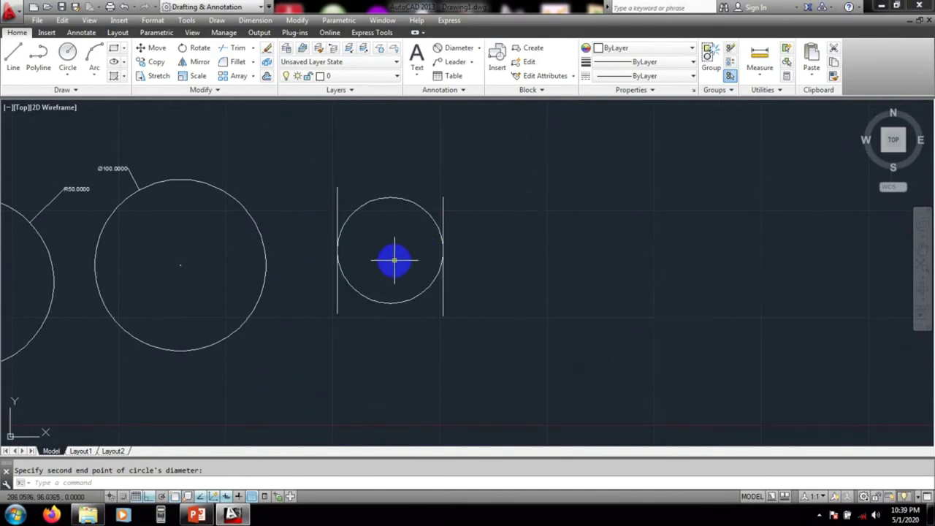
# - Regenerate the model display with REGEN and bring the empty area right of the 2P circle into view
pyautogui.moveTo(503, 301)
pyautogui.mouseDown(button='middle')
pyautogui.moveTo(501, 265)
pyautogui.moveTo(338, 340)
pyautogui.mouseUp(button='middle')
pyautogui.moveTo(495, 271)
pyautogui.mouseDown(button='middle')
pyautogui.moveTo(518, 246)
pyautogui.moveTo(687, 243)
pyautogui.moveTo(460, 205)
pyautogui.mouseUp(button='middle')
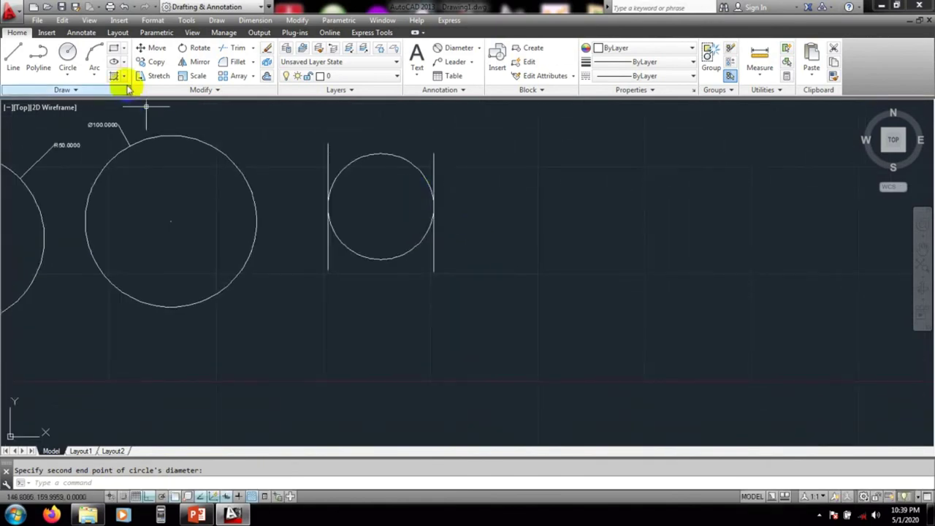
pyautogui.click(13, 57)
pyautogui.moveTo(422, 255)
pyautogui.mouseDown(button='middle')
pyautogui.moveTo(439, 287)
pyautogui.moveTo(268, 306)
pyautogui.moveTo(315, 277)
pyautogui.moveTo(404, 174)
pyautogui.moveTo(258, 307)
pyautogui.mouseUp(button='middle')
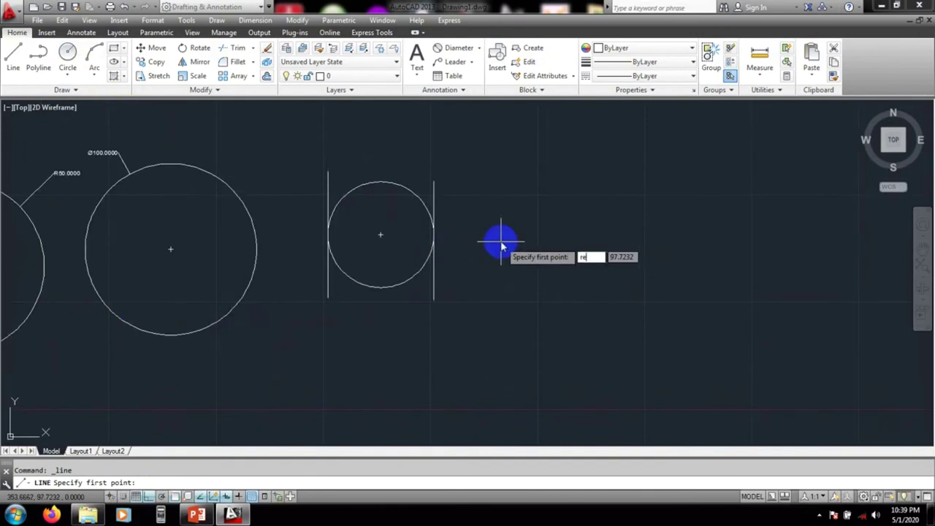
pyautogui.press('Escape')
pyautogui.write('re')
pyautogui.press('Return')
pyautogui.scroll(2, 500, 241)
pyautogui.moveTo(500, 241); pyautogui.dragTo(237, 266, button='middle')
pyautogui.moveTo(340, 274); pyautogui.dragTo(315, 274, button='middle')
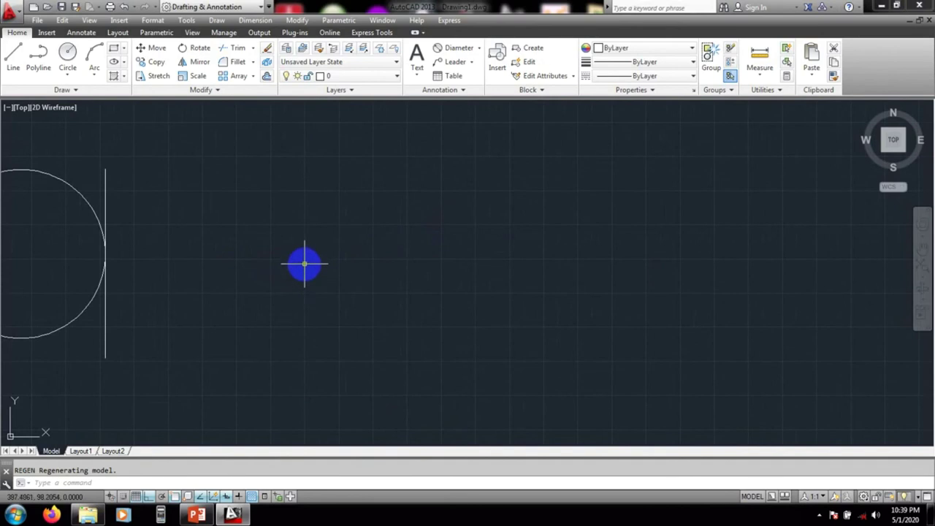
# - Draw a vertical line in the empty area to the right of the 2P circle
pyautogui.press('Return')
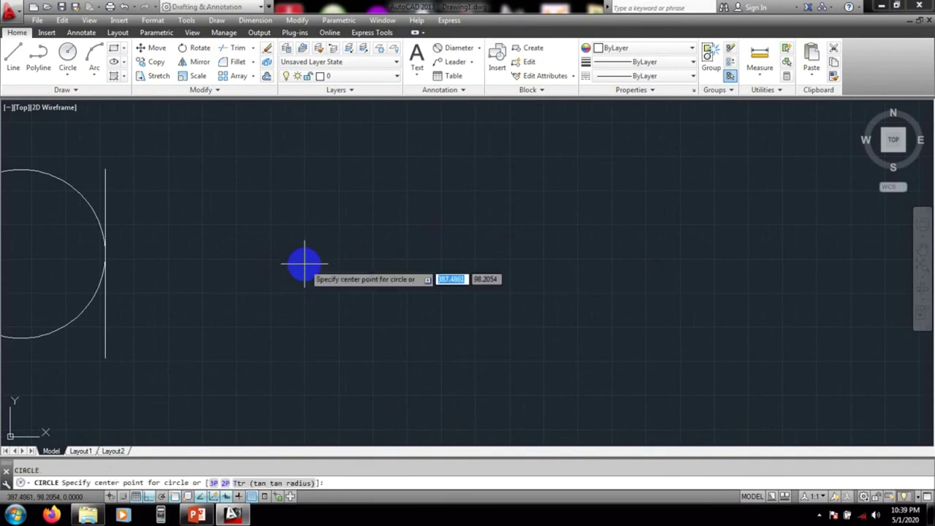
pyautogui.click(11, 58)
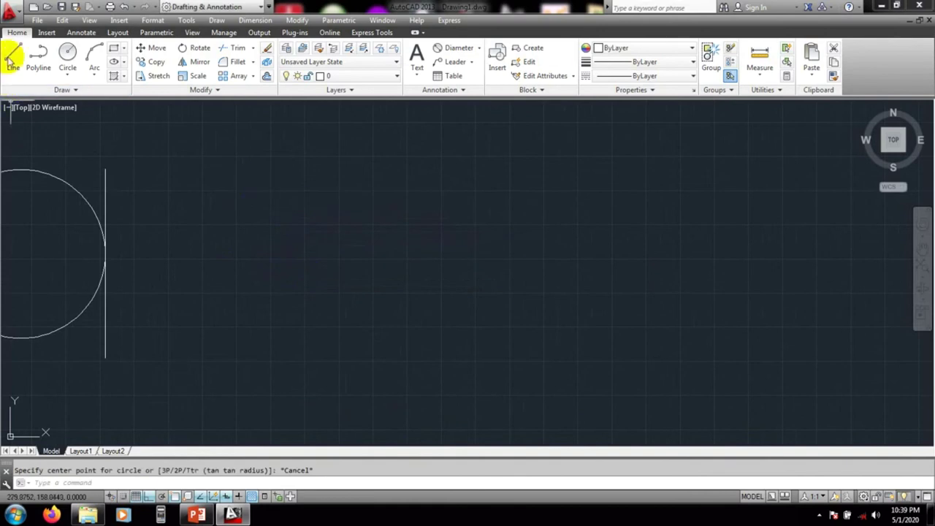
pyautogui.click(293, 220)
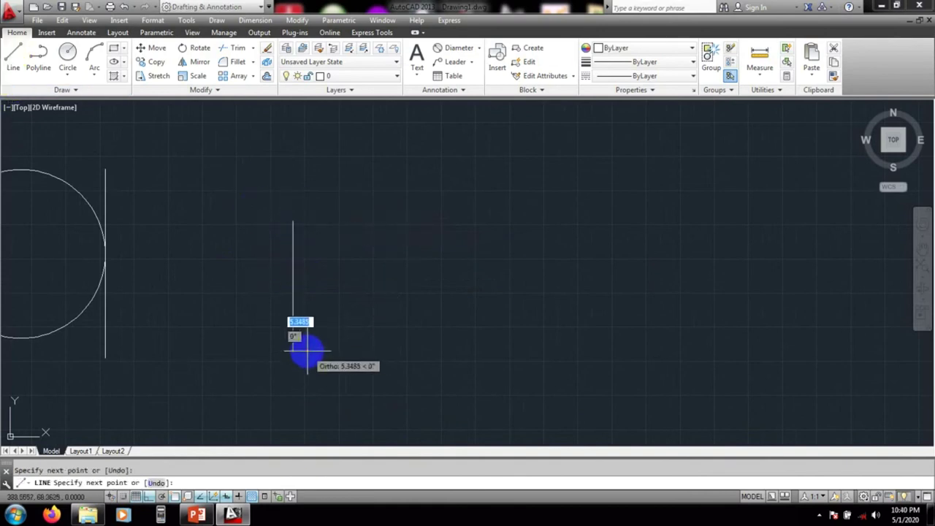
pyautogui.press('Escape')
# - Draw a separate horizontal line just below and to the right of the new vertical line
pyautogui.click(13, 57)
pyautogui.click(341, 361)
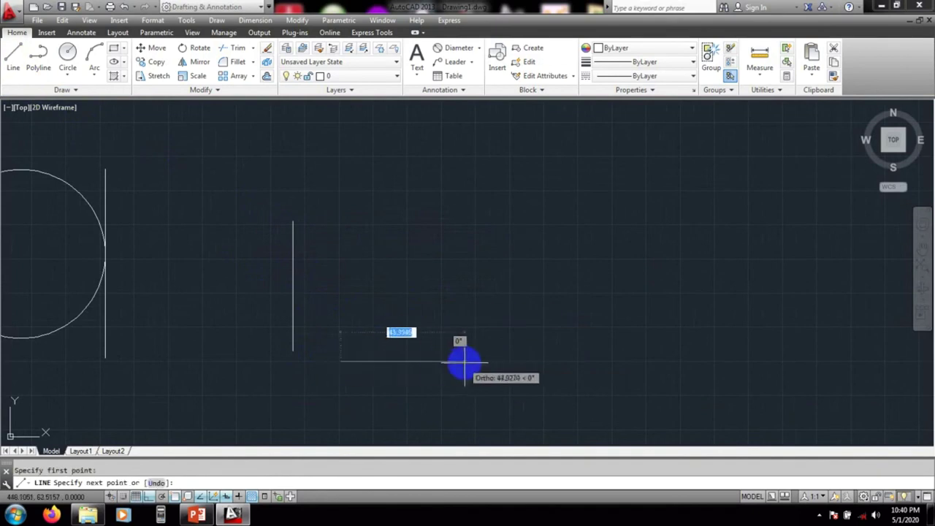
pyautogui.click(470, 361)
pyautogui.press('Escape')
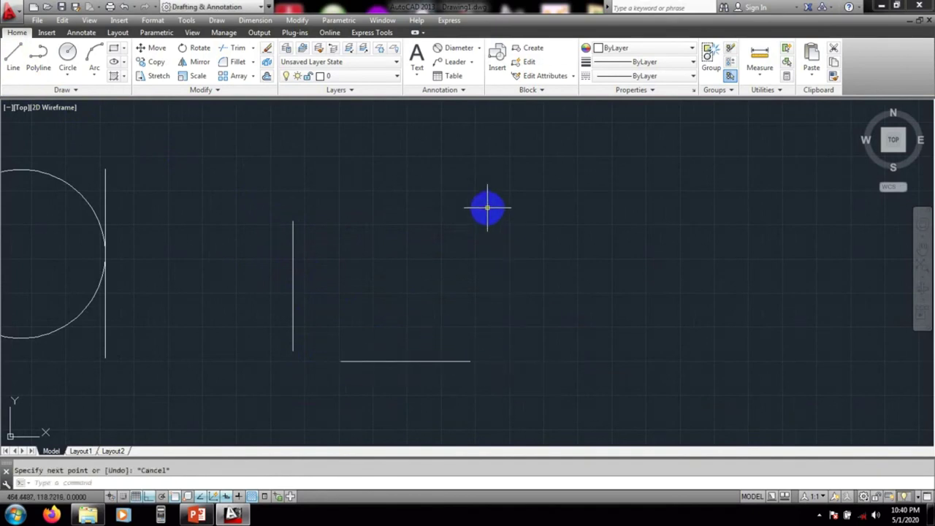
# - Draw another vertical line above the horizontal line's right end, leaving a gap between all three lines
pyautogui.click(484, 205)
pyautogui.press('Escape')
pyautogui.click(7, 50)
pyautogui.click(491, 221)
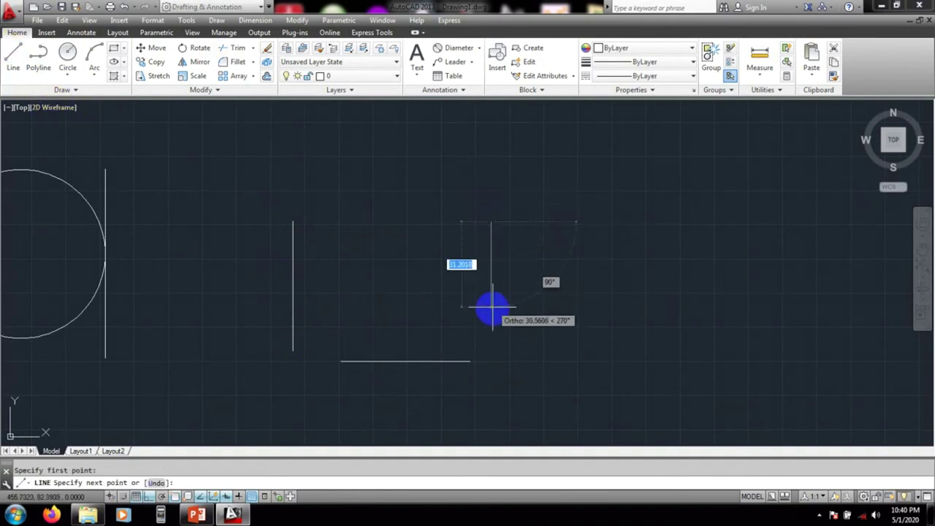
pyautogui.click(494, 334)
pyautogui.press('Escape')
pyautogui.moveTo(444, 263); pyautogui.dragTo(442, 260, button='middle')
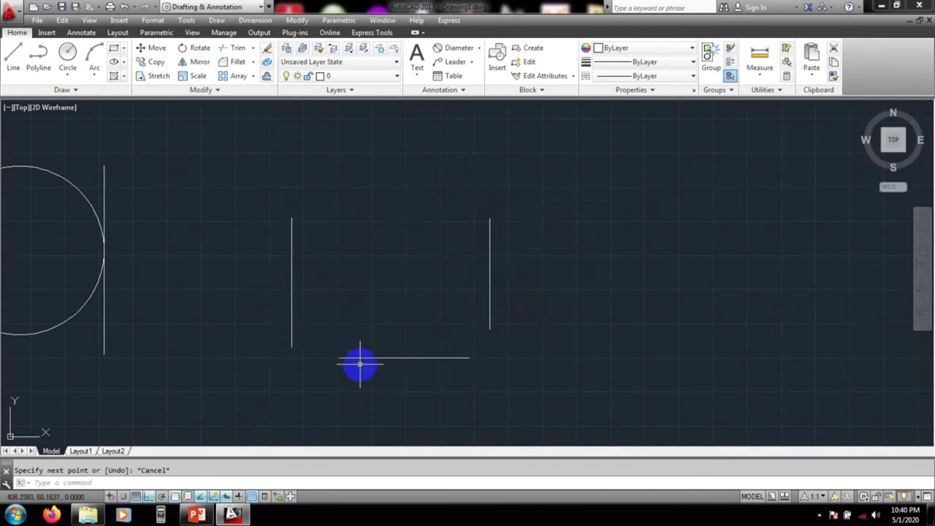
# - Draw a 3-point circle through the left vertical line's midpoint, the horizontal line's midpoint and the right vertical line's lower endpoint
pyautogui.click(67, 70)
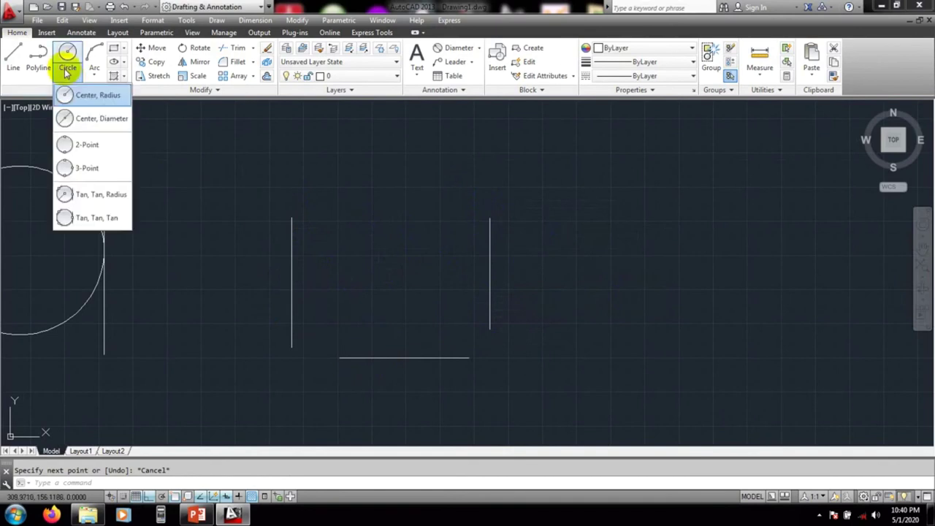
pyautogui.click(274, 213)
pyautogui.write('c')
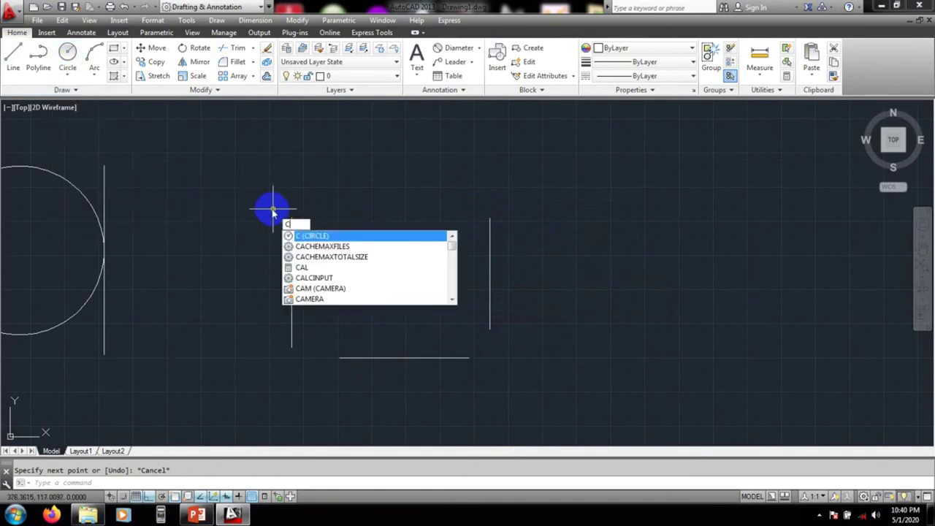
pyautogui.press('Return')
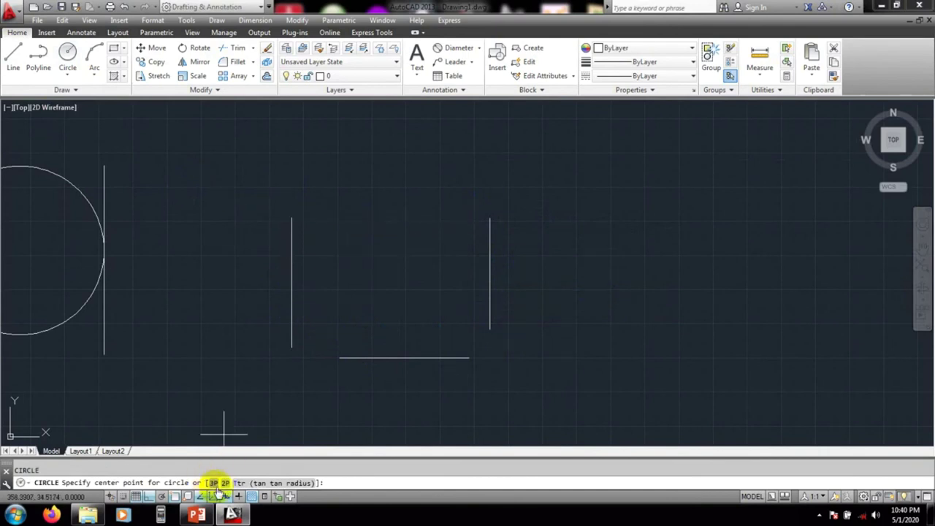
pyautogui.click(214, 483)
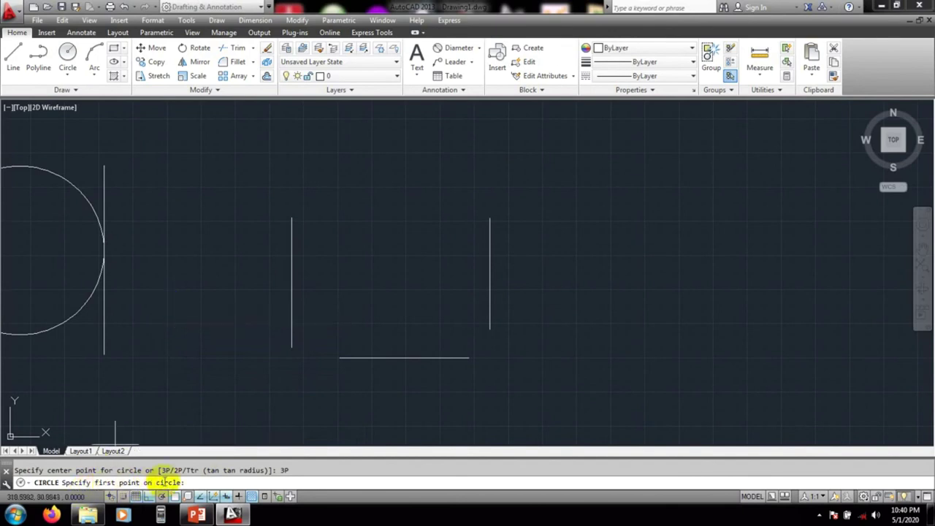
pyautogui.click(292, 283)
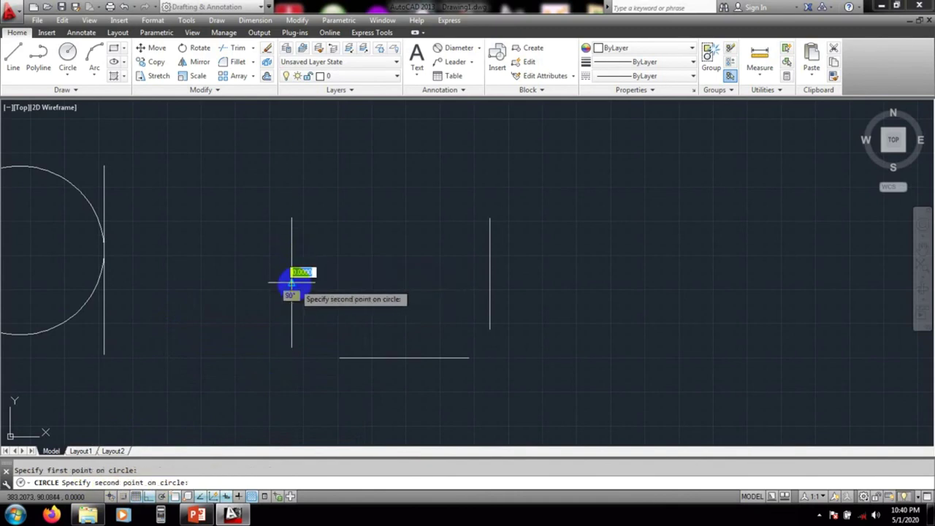
pyautogui.click(404, 358)
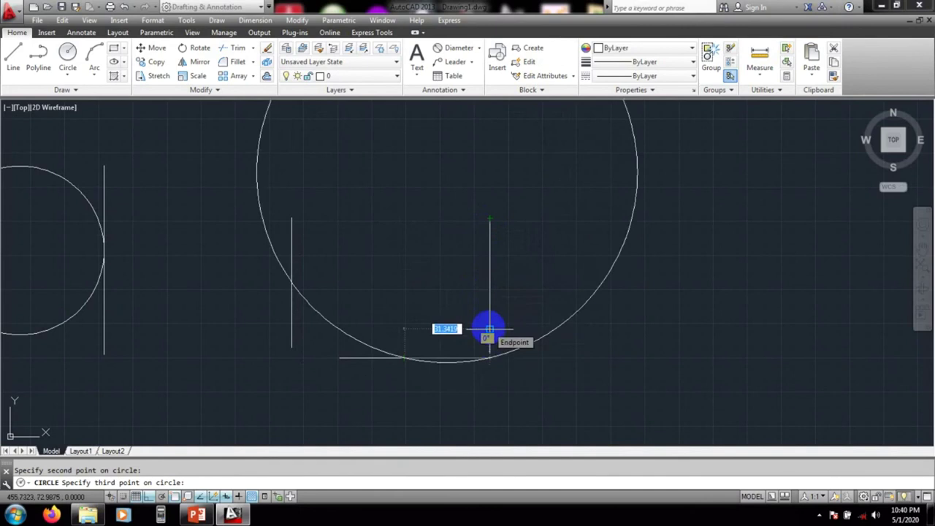
pyautogui.click(489, 329)
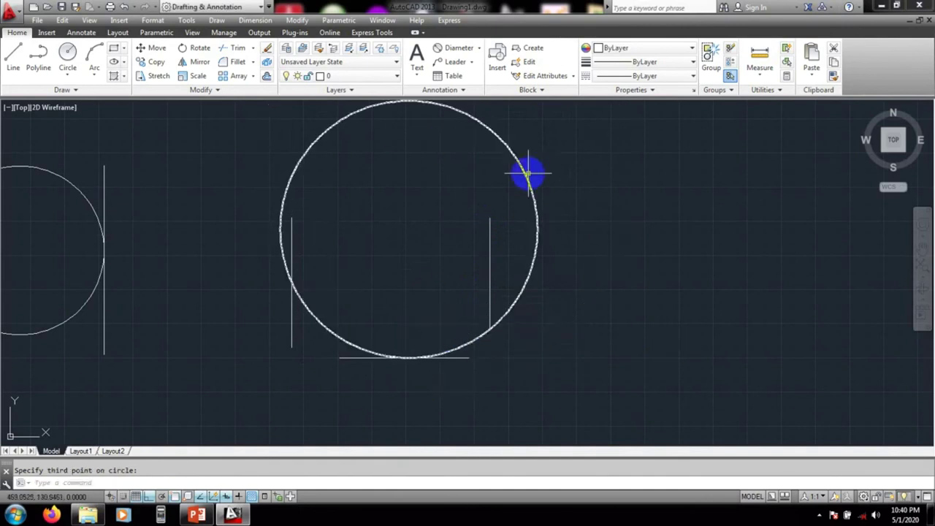
pyautogui.scroll(-3, 433, 216)
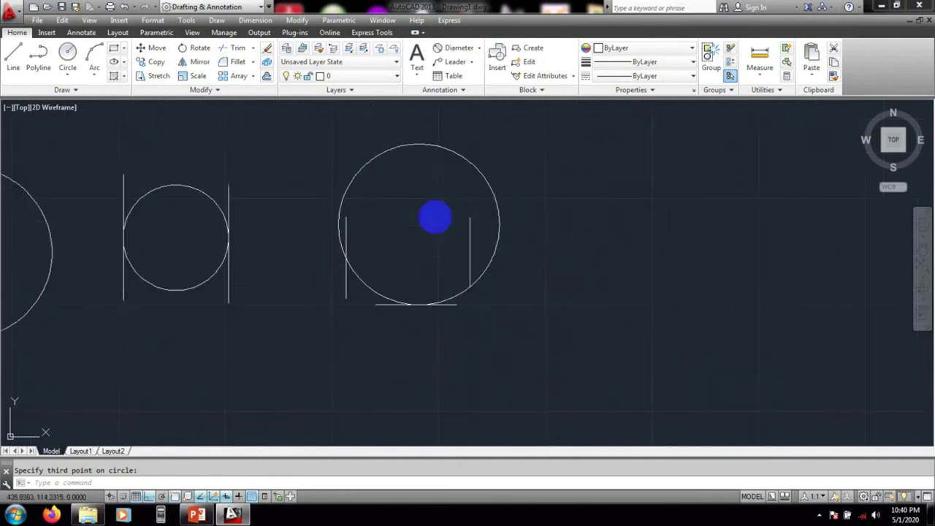
pyautogui.moveTo(431, 217); pyautogui.dragTo(428, 266, button='middle')
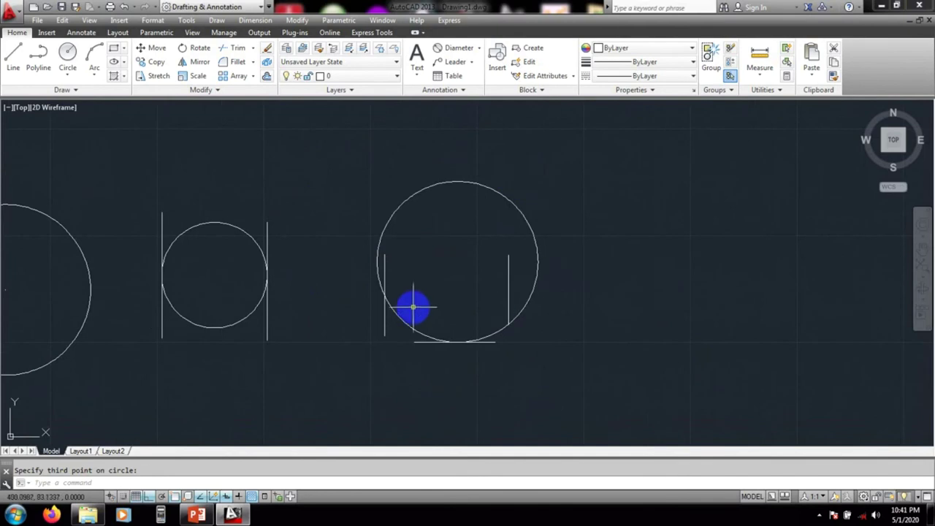
pyautogui.moveTo(414, 303); pyautogui.dragTo(397, 271, button='middle')
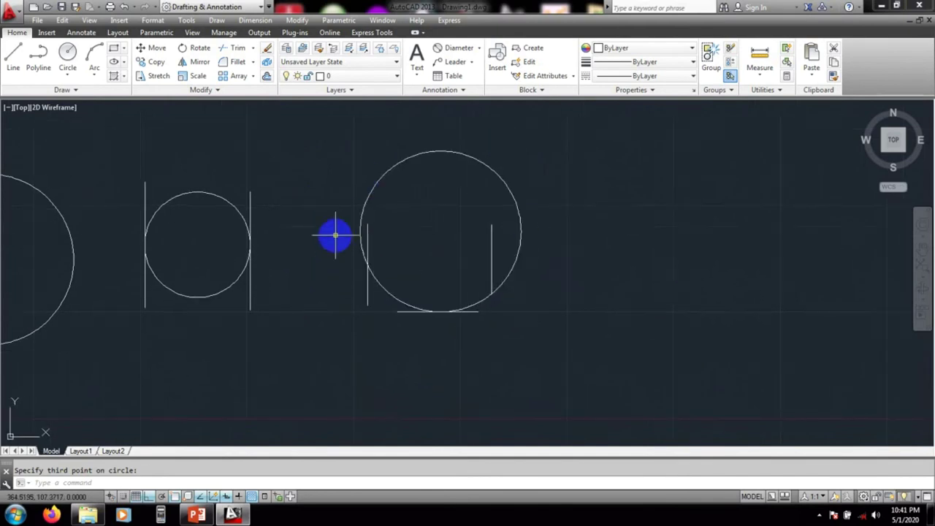
# - Draw a 3-sided polygon, inscribed in a circle, in the empty area to the right of the 3-point circle, with one vertex pointing right
pyautogui.moveTo(518, 250)
pyautogui.mouseDown(button='middle')
pyautogui.moveTo(278, 293)
pyautogui.moveTo(134, 269)
pyautogui.mouseUp(button='middle')
pyautogui.moveTo(308, 264); pyautogui.dragTo(291, 262, button='middle')
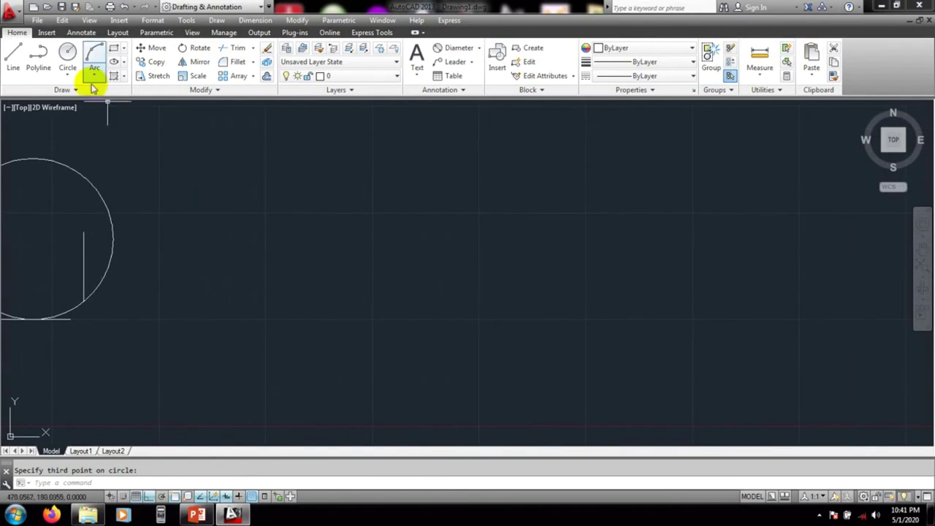
pyautogui.click(125, 49)
pyautogui.click(139, 95)
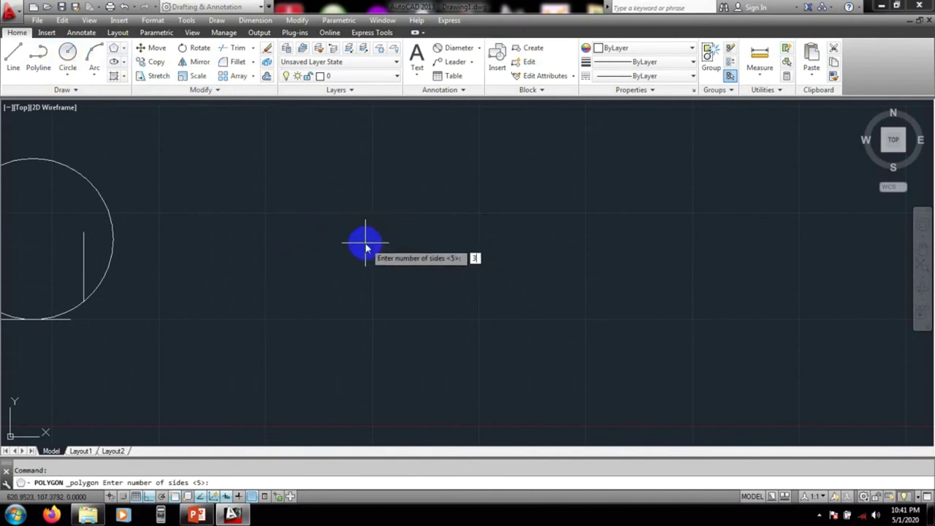
pyautogui.press('Return')
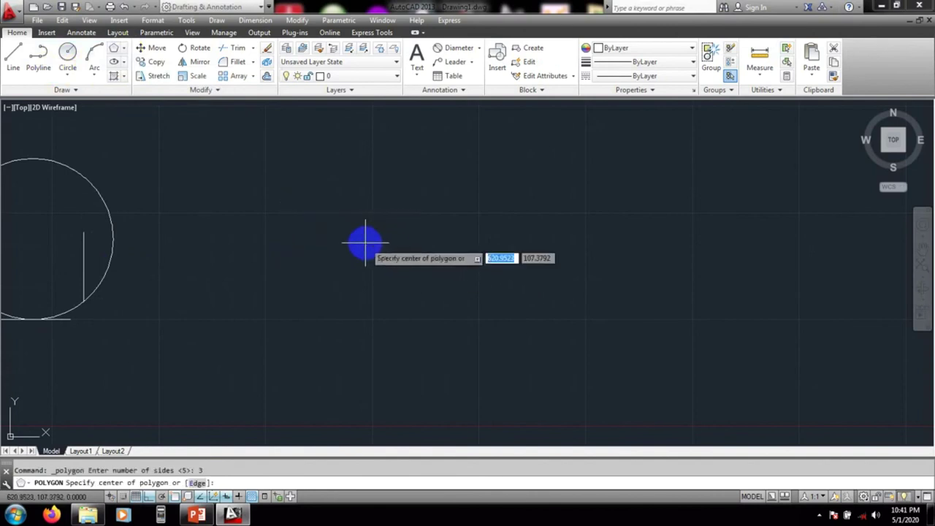
pyautogui.click(332, 219)
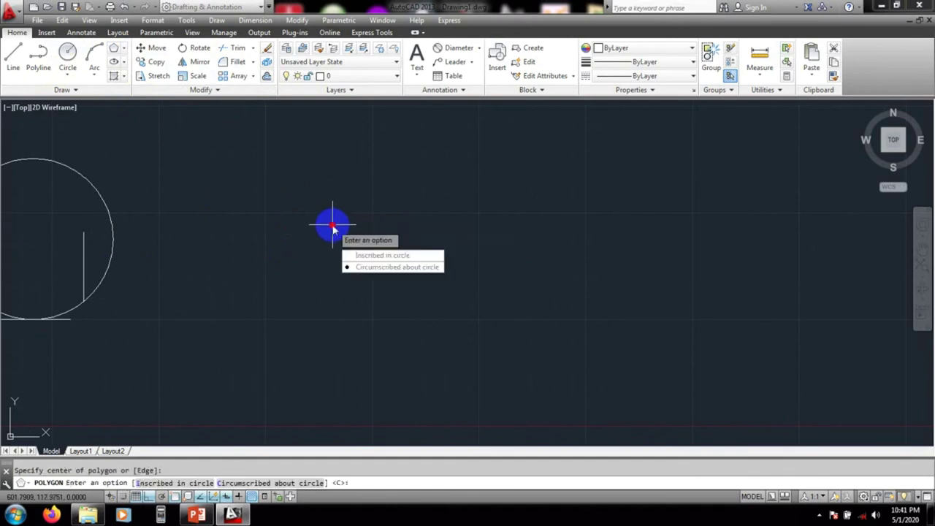
pyautogui.click(382, 255)
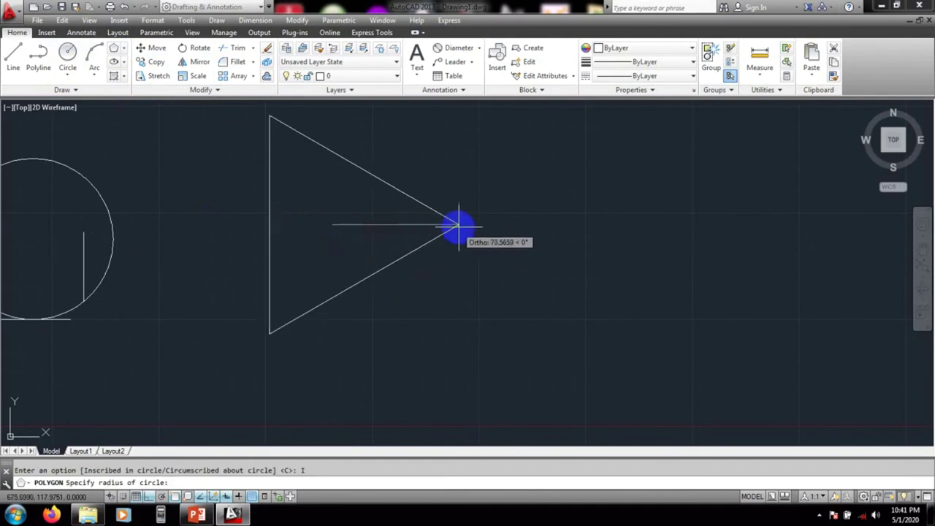
pyautogui.click(466, 224)
pyautogui.moveTo(535, 256); pyautogui.dragTo(593, 253, button='middle')
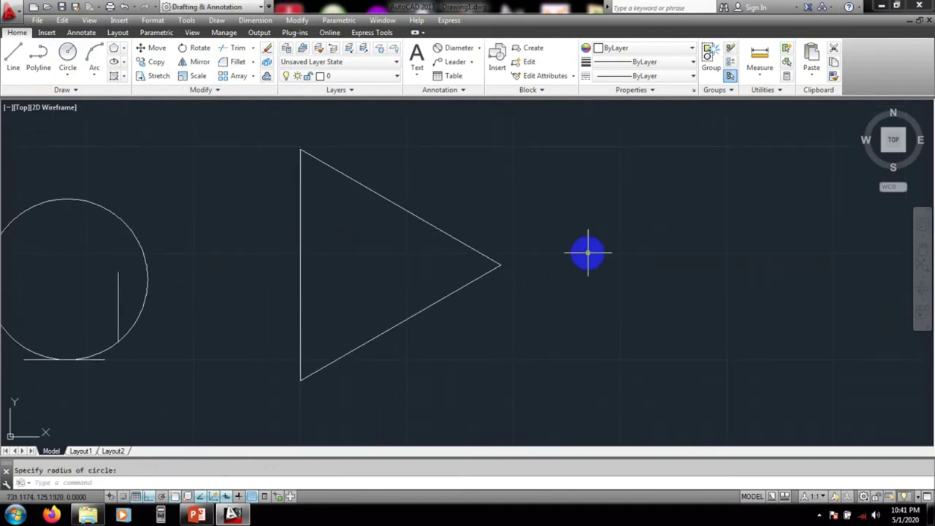
# - Draw a 3-point circle inside the triangle through the midpoints of its three sides
pyautogui.click(67, 74)
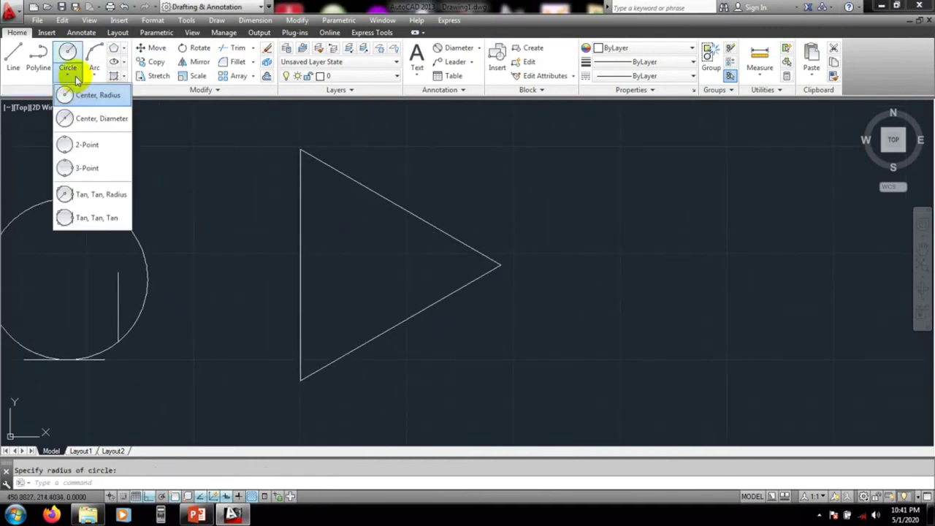
pyautogui.click(94, 169)
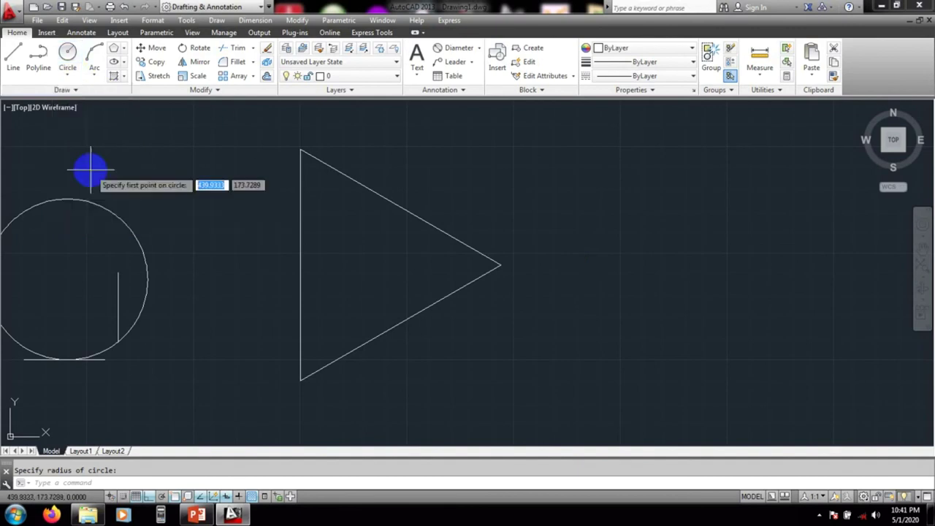
pyautogui.click(300, 264)
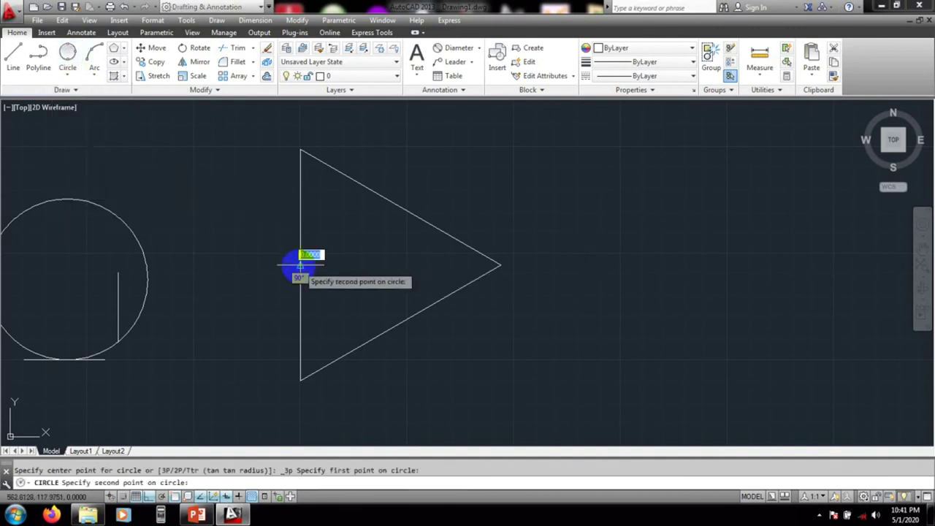
pyautogui.click(401, 209)
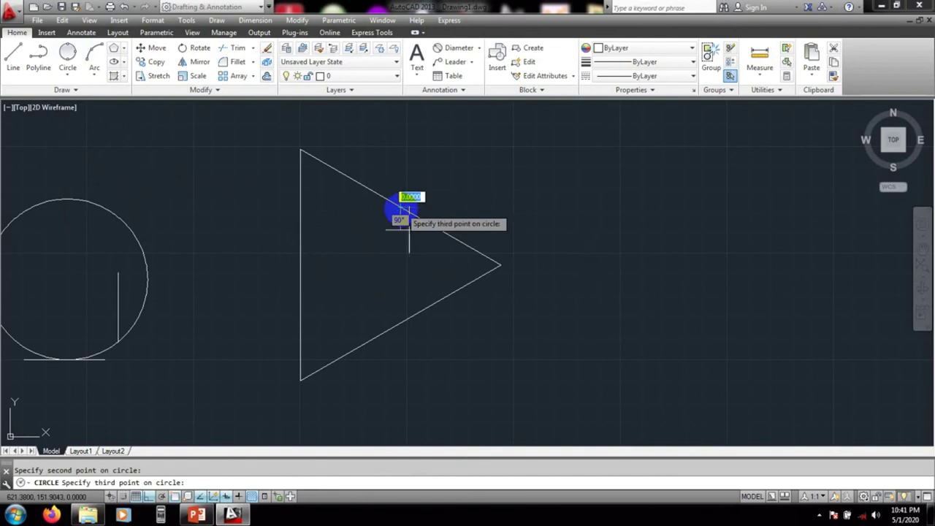
pyautogui.click(402, 322)
pyautogui.moveTo(592, 294); pyautogui.dragTo(627, 292, button='middle')
pyautogui.scroll(-2, 338, 271)
pyautogui.moveTo(372, 283); pyautogui.dragTo(285, 282, button='middle')
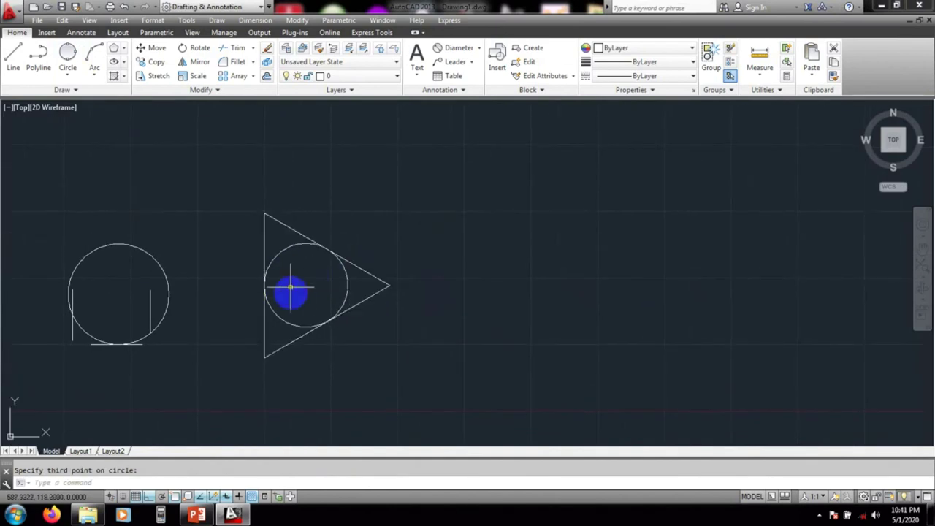
pyautogui.moveTo(441, 278)
pyautogui.mouseDown(button='middle')
pyautogui.moveTo(302, 307)
pyautogui.moveTo(208, 261)
pyautogui.mouseUp(button='middle')
pyautogui.click(65, 72)
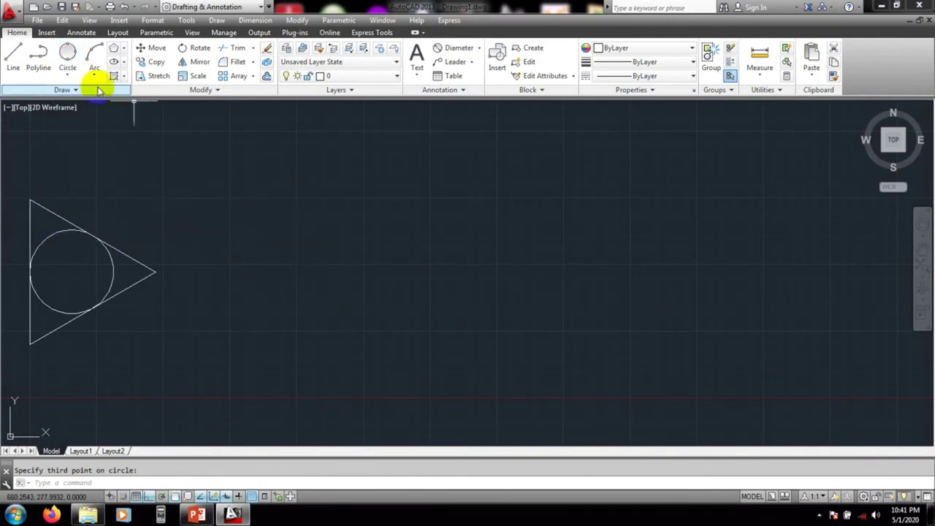
pyautogui.click(67, 73)
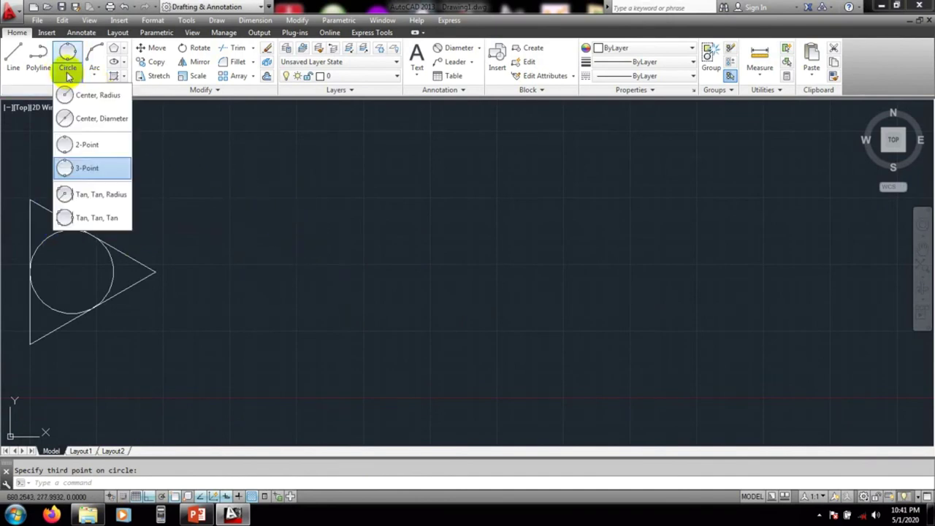
pyautogui.click(352, 251)
# - Erase the 3-point circle that passes through the three separate lines, keeping the lines
pyautogui.scroll(-4, 353, 250)
pyautogui.moveTo(110, 295); pyautogui.dragTo(277, 296, button='middle')
pyautogui.scroll(2, 168, 295)
pyautogui.scroll(3, 168, 295)
pyautogui.moveTo(207, 309)
pyautogui.mouseDown(button='middle')
pyautogui.moveTo(309, 338)
pyautogui.moveTo(244, 309)
pyautogui.moveTo(181, 309)
pyautogui.moveTo(197, 311)
pyautogui.mouseUp(button='middle')
pyautogui.scroll(-3, 355, 339)
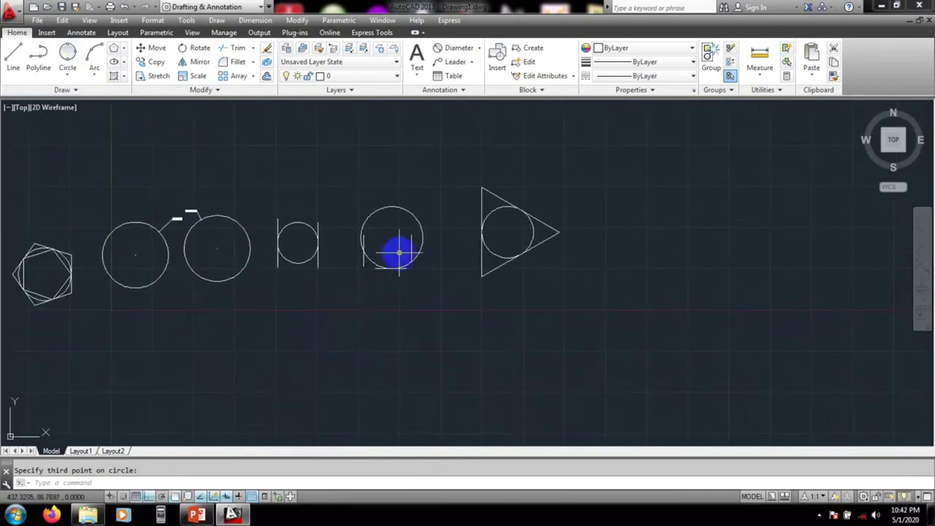
pyautogui.click(416, 211)
pyautogui.click(417, 223)
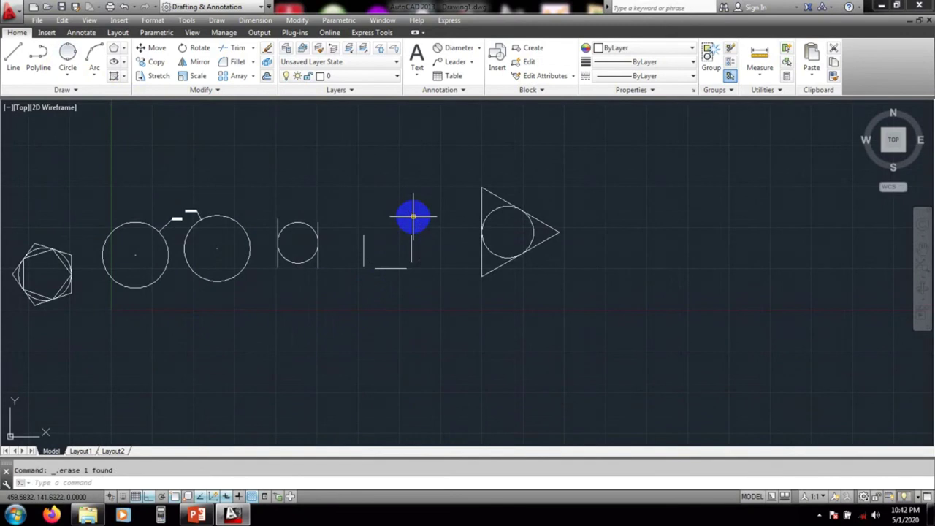
# - Erase the radius and diameter dimensions from the two large circles
pyautogui.scroll(2, 197, 219)
pyautogui.scroll(2, 163, 263)
pyautogui.moveTo(262, 250); pyautogui.dragTo(309, 245, button='middle')
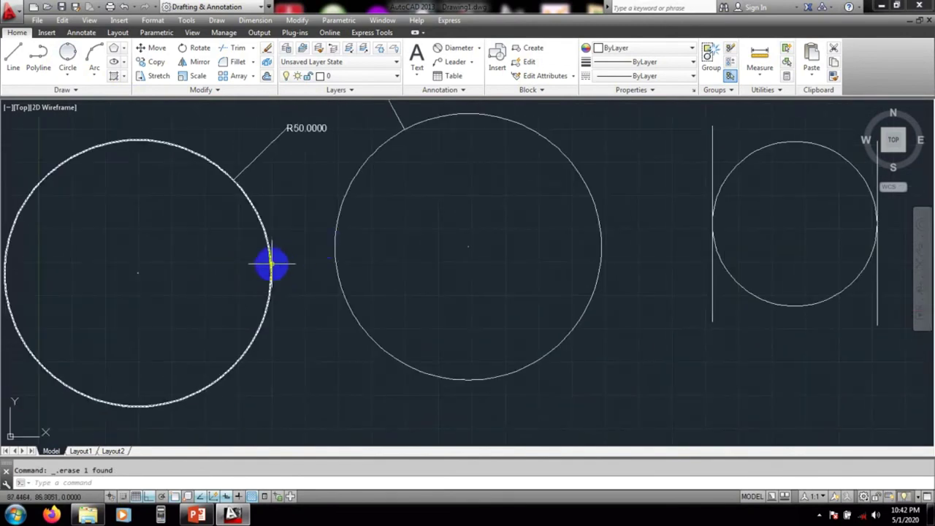
pyautogui.moveTo(299, 198)
pyautogui.mouseDown(button='middle')
pyautogui.moveTo(283, 265)
pyautogui.moveTo(265, 290)
pyautogui.mouseUp(button='middle')
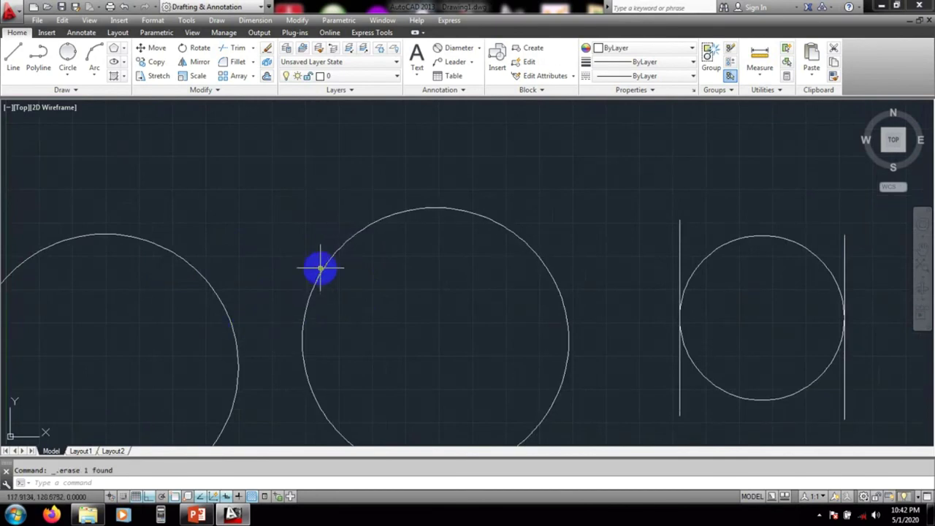
pyautogui.click(200, 273)
pyautogui.click(315, 291)
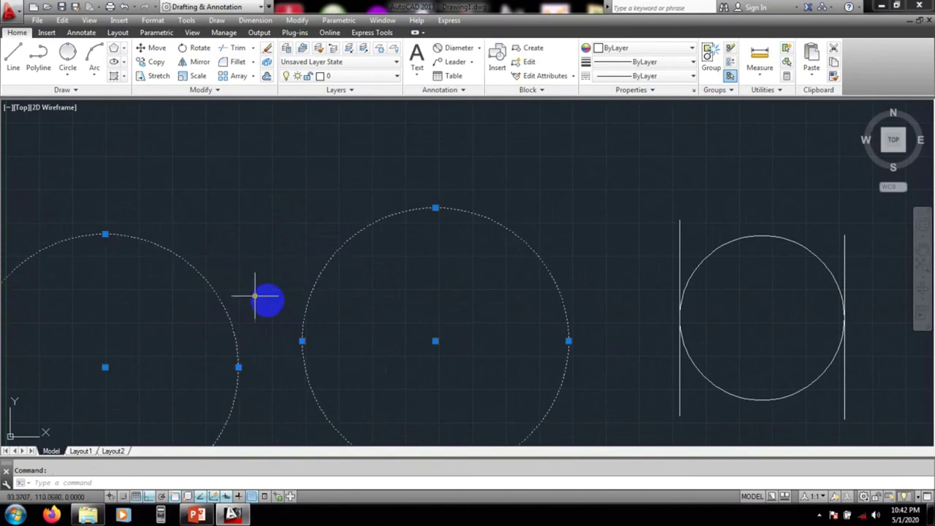
pyautogui.click(397, 317)
pyautogui.click(364, 286)
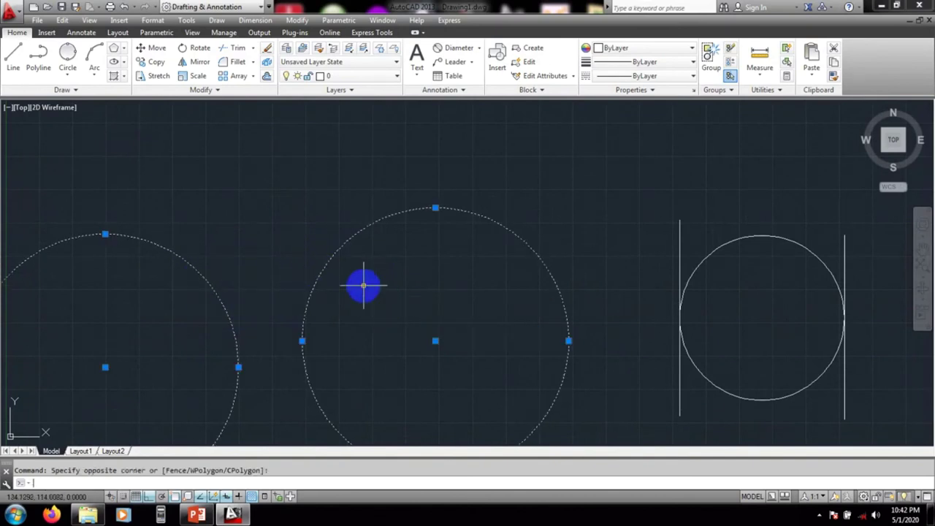
pyautogui.press('Escape')
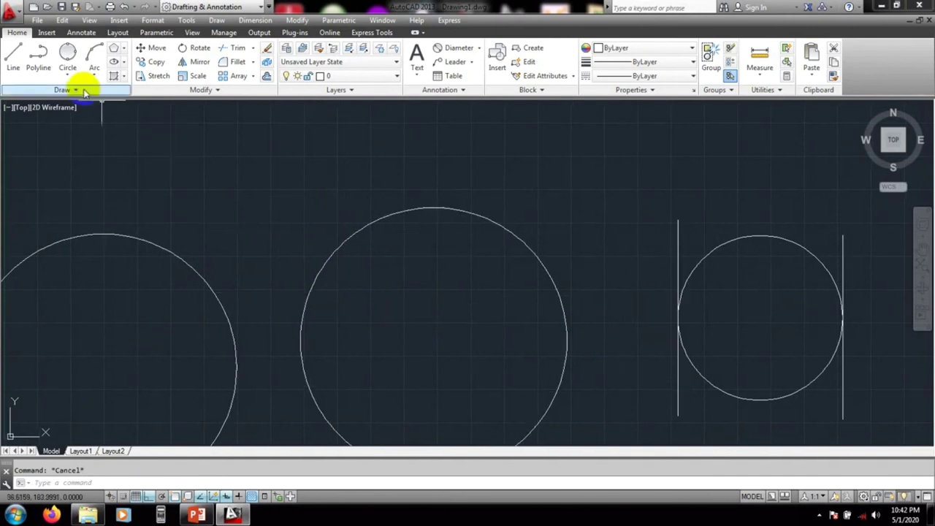
pyautogui.click(66, 73)
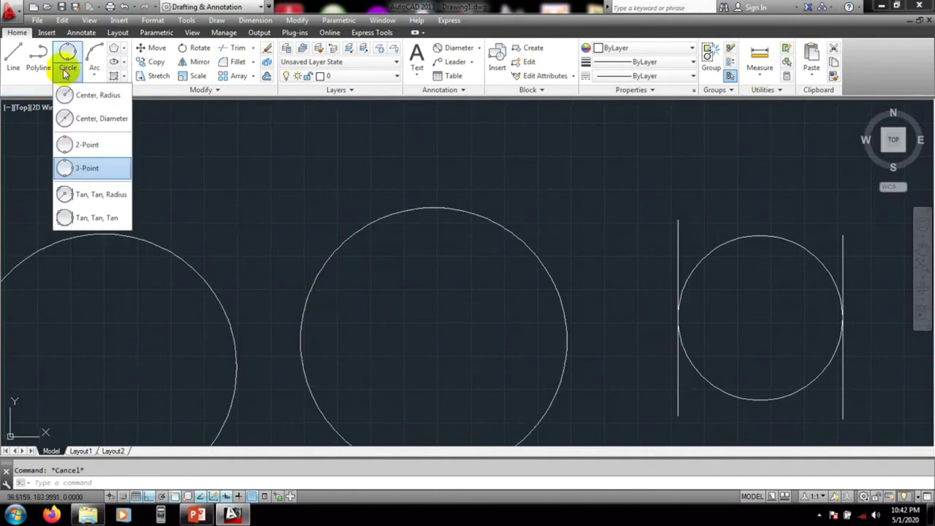
pyautogui.click(93, 196)
pyautogui.press('Escape')
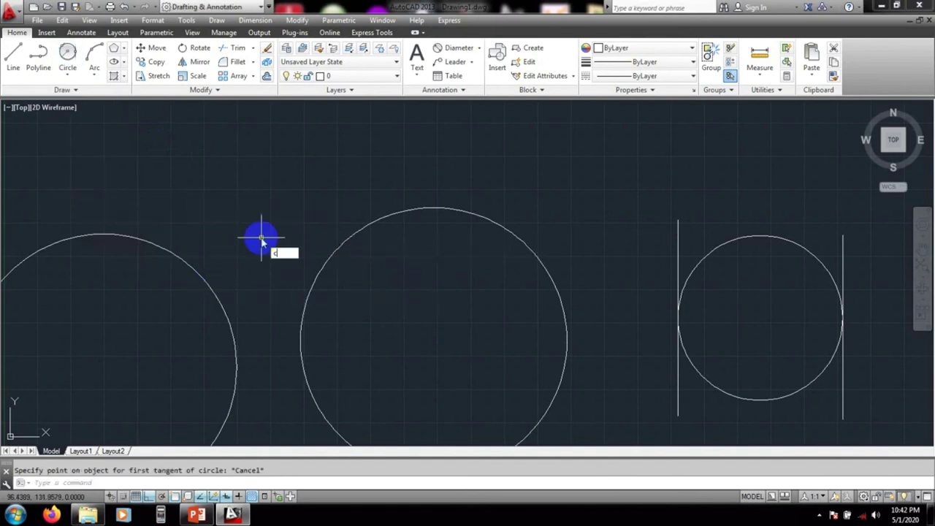
# - Draw a tangent-tangent-radius circle of radius 25 touching the upper facing sides of the two large circles
pyautogui.press('Return')
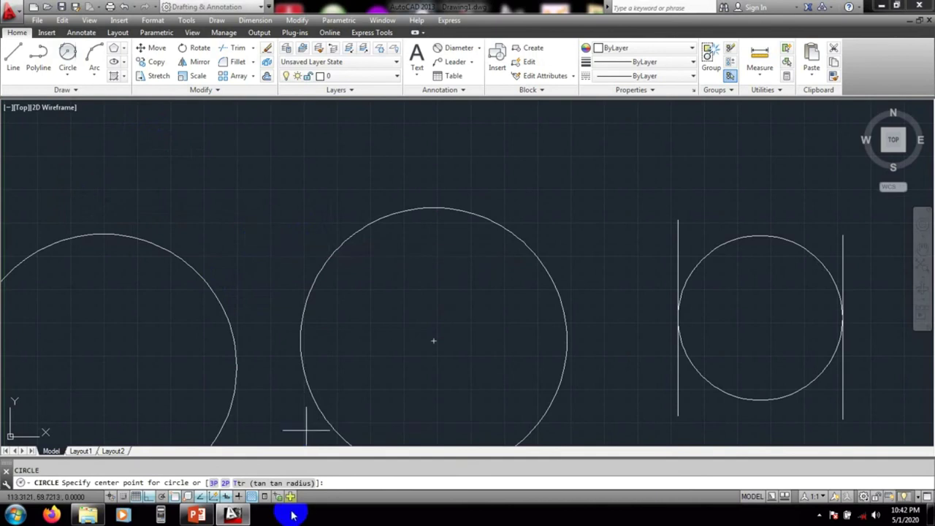
pyautogui.click(284, 482)
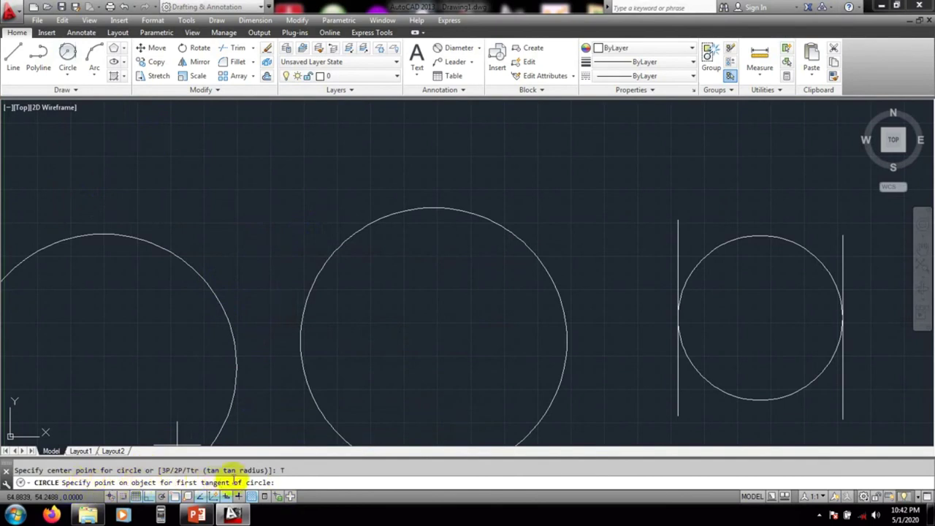
pyautogui.click(207, 286)
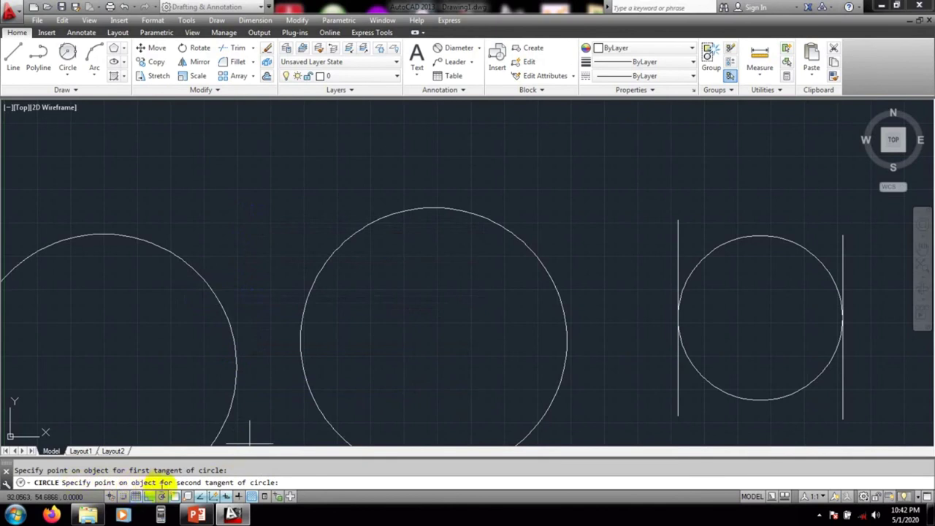
pyautogui.click(305, 302)
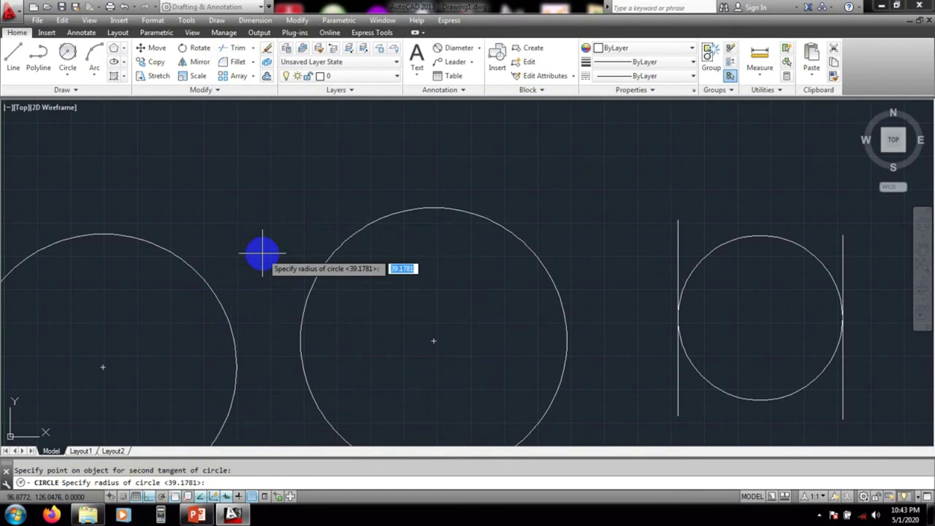
pyautogui.press('Return')
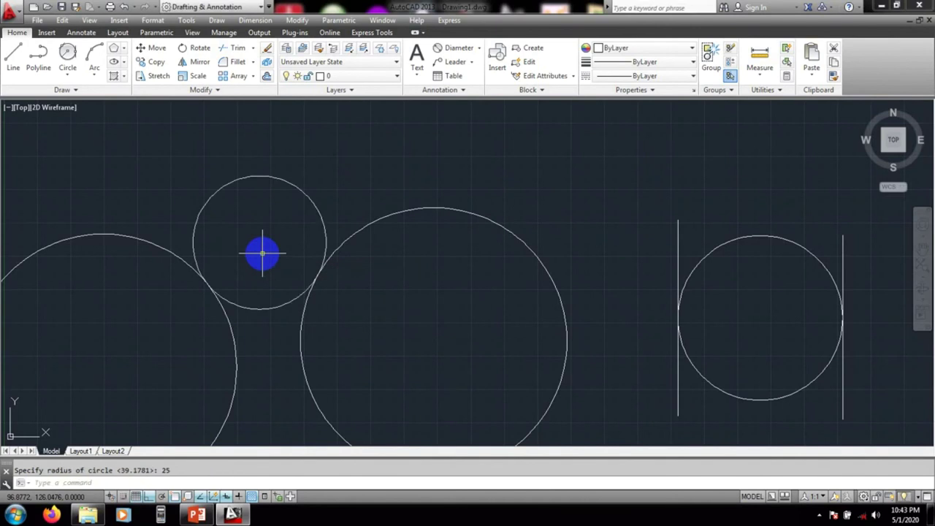
pyautogui.moveTo(262, 253)
pyautogui.mouseDown(button='middle')
pyautogui.moveTo(314, 161)
pyautogui.moveTo(288, 194)
pyautogui.mouseUp(button='middle')
pyautogui.moveTo(320, 236); pyautogui.dragTo(313, 265, button='middle')
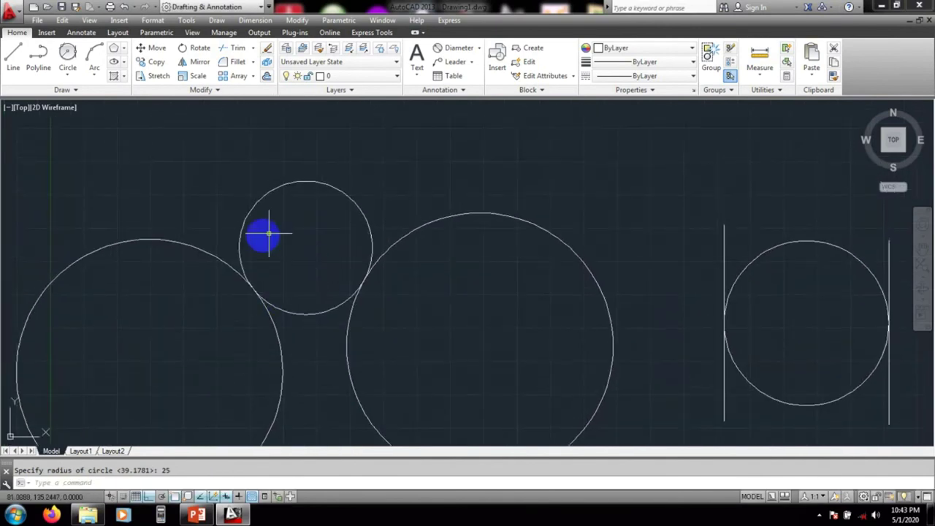
pyautogui.moveTo(297, 373); pyautogui.dragTo(299, 367, button='middle')
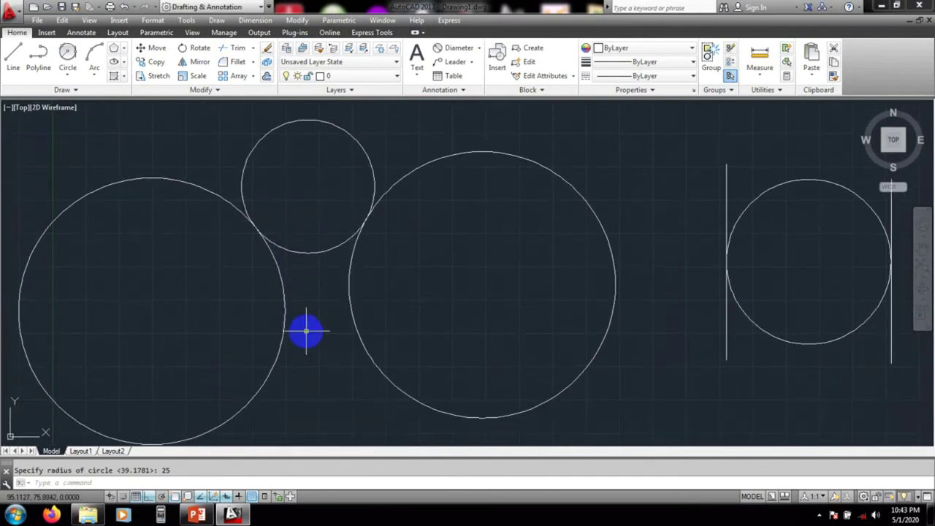
# - Add a linear dimension above the 2-point circle between its two vertical lines, and erase that circle
pyautogui.moveTo(307, 340)
pyautogui.mouseDown(button='middle')
pyautogui.moveTo(273, 332)
pyautogui.moveTo(41, 345)
pyautogui.mouseUp(button='middle')
pyautogui.moveTo(579, 256); pyautogui.dragTo(464, 275, button='middle')
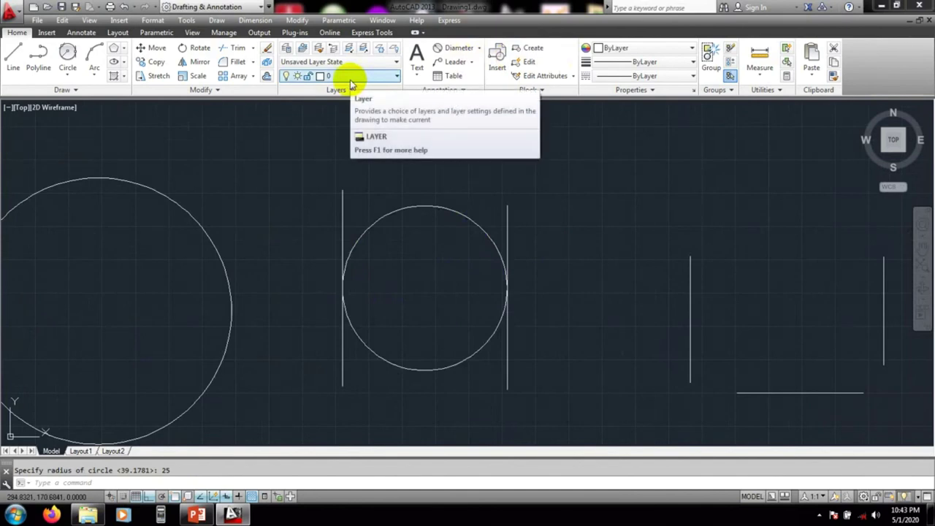
pyautogui.click(479, 48)
pyautogui.click(462, 67)
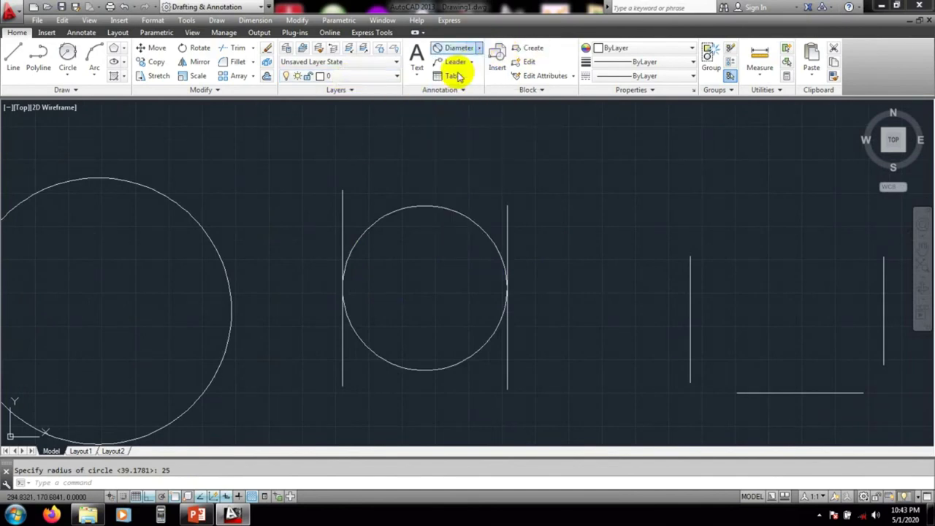
pyautogui.click(343, 288)
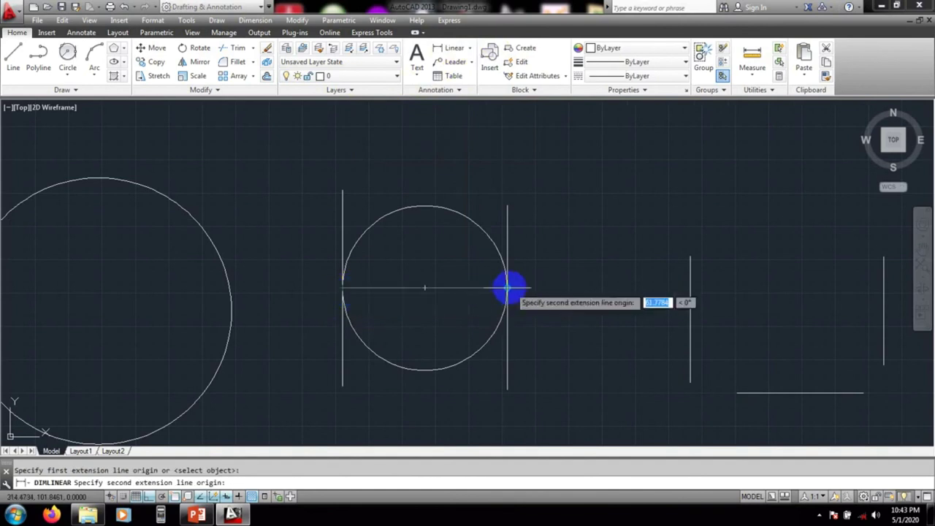
pyautogui.click(507, 288)
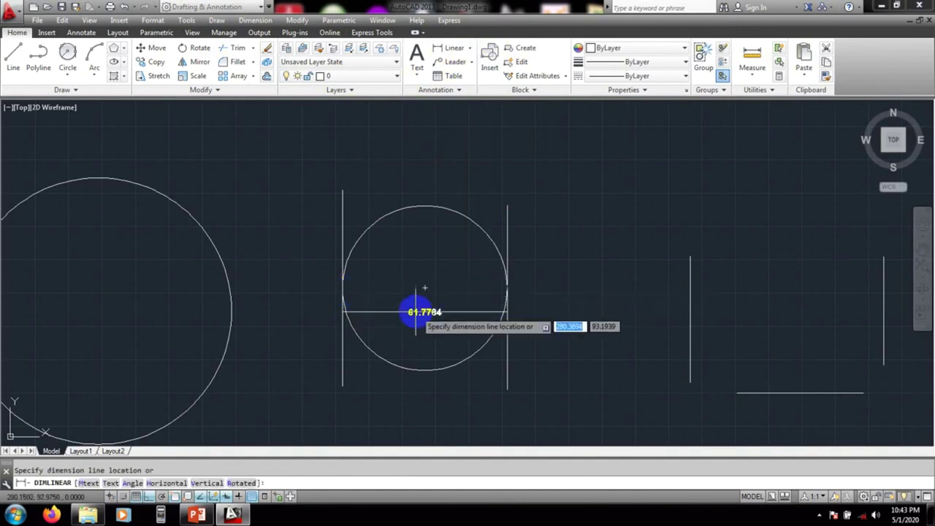
pyautogui.click(426, 181)
pyautogui.scroll(2, 415, 234)
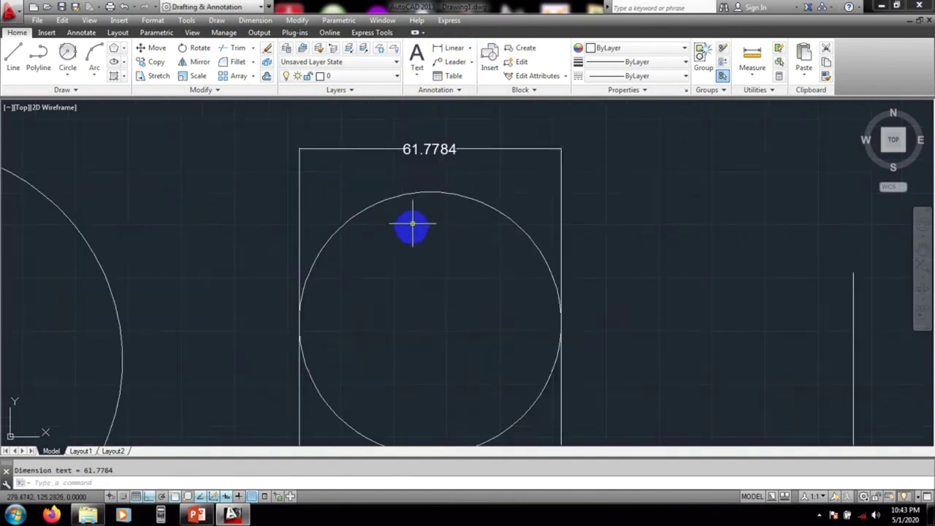
pyautogui.scroll(-2, 488, 222)
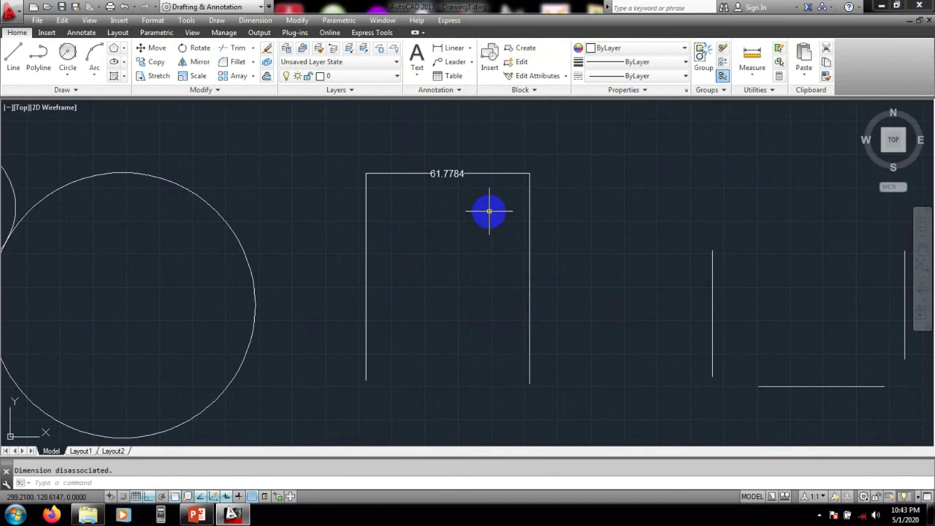
pyautogui.moveTo(489, 212); pyautogui.dragTo(484, 232, button='middle')
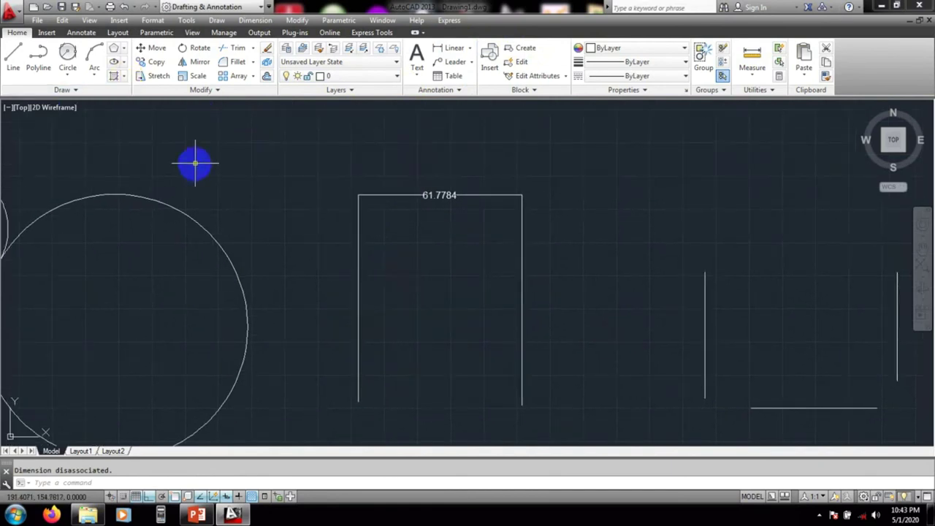
# - Try twice to draw a tangent-tangent-radius circle touching both vertical lines below the linear dimension
pyautogui.click(68, 73)
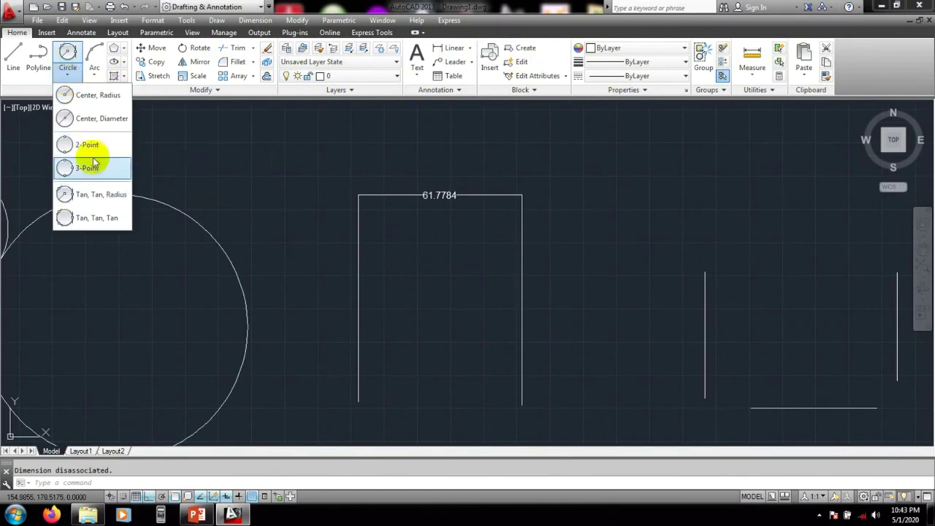
pyautogui.click(93, 196)
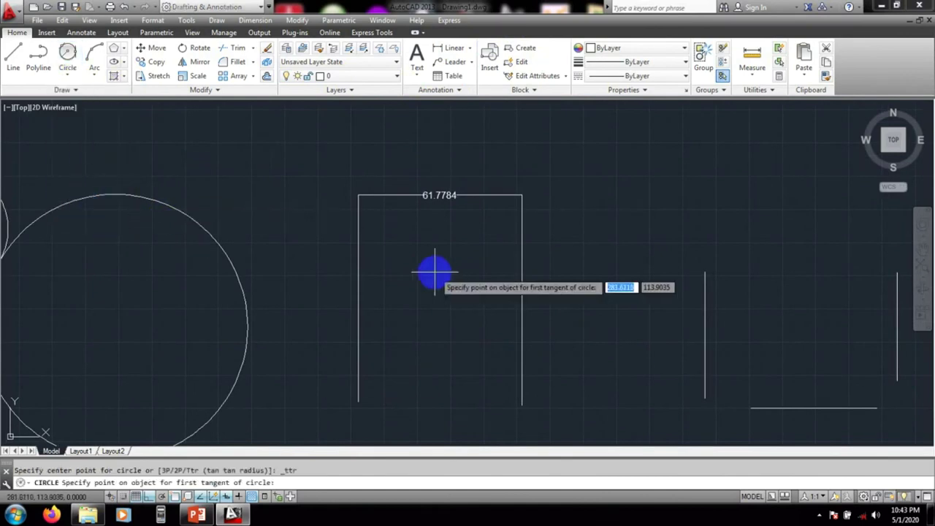
pyautogui.click(358, 278)
pyautogui.click(522, 278)
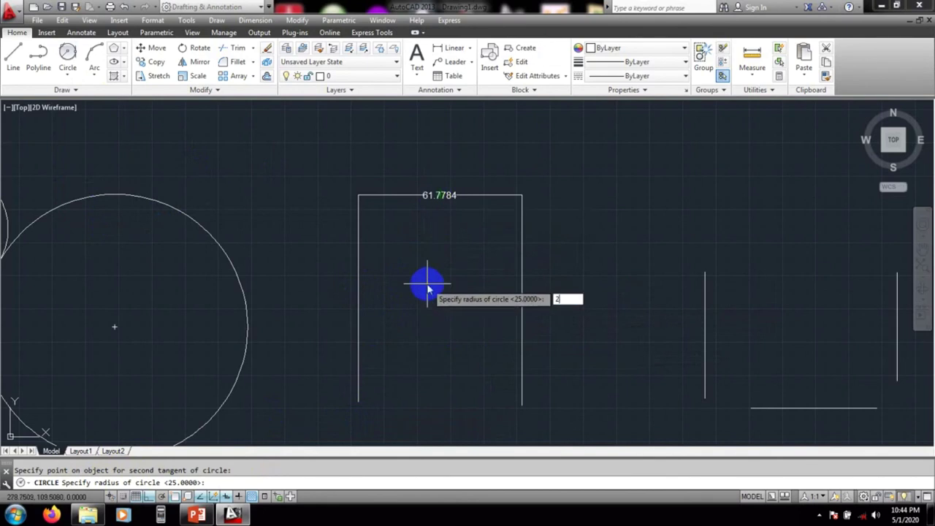
pyautogui.press('Return')
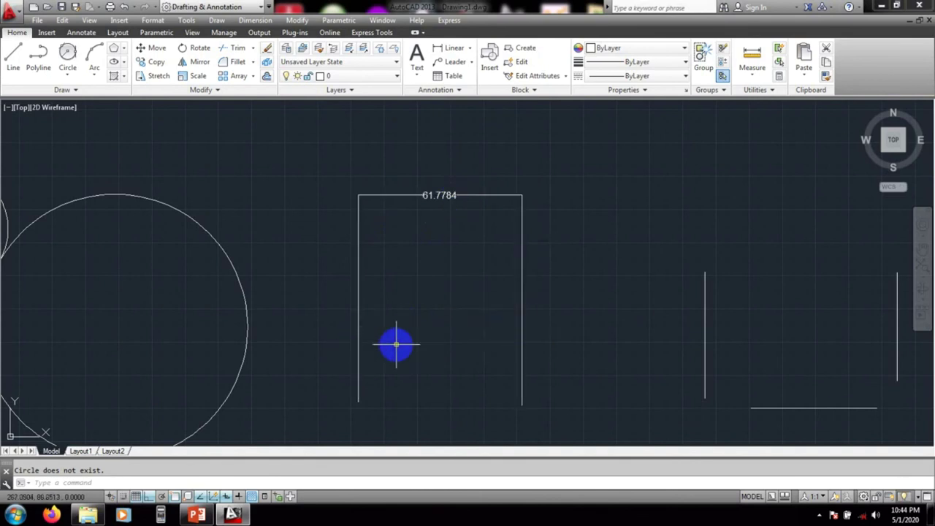
pyautogui.click(67, 73)
pyautogui.click(102, 196)
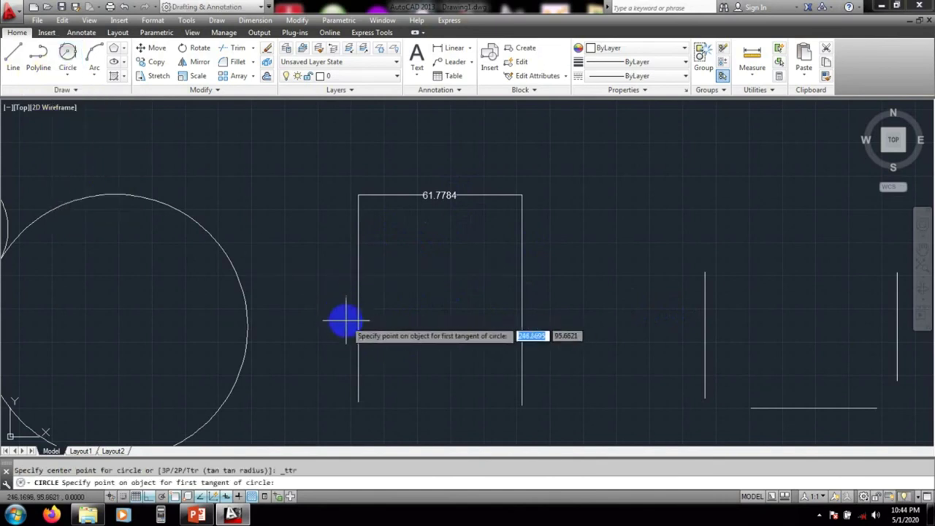
pyautogui.click(358, 317)
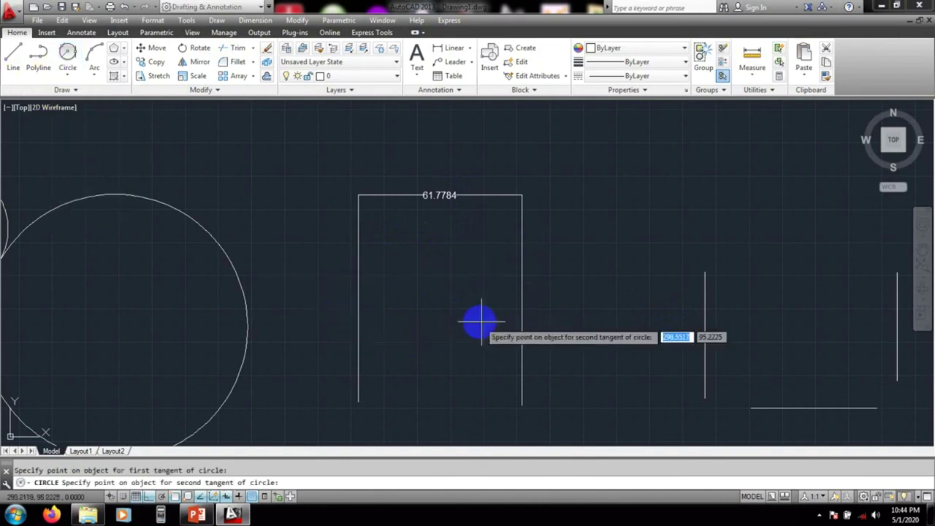
pyautogui.click(520, 308)
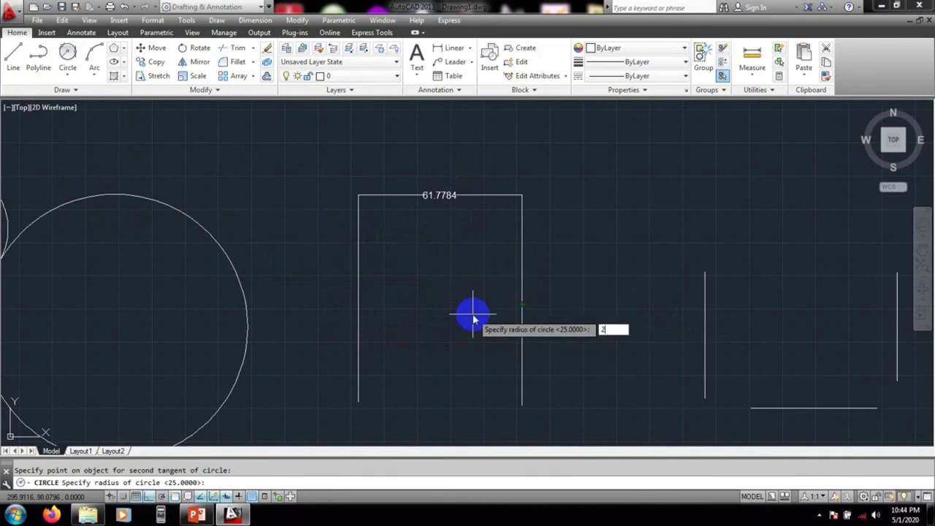
pyautogui.press('Return')
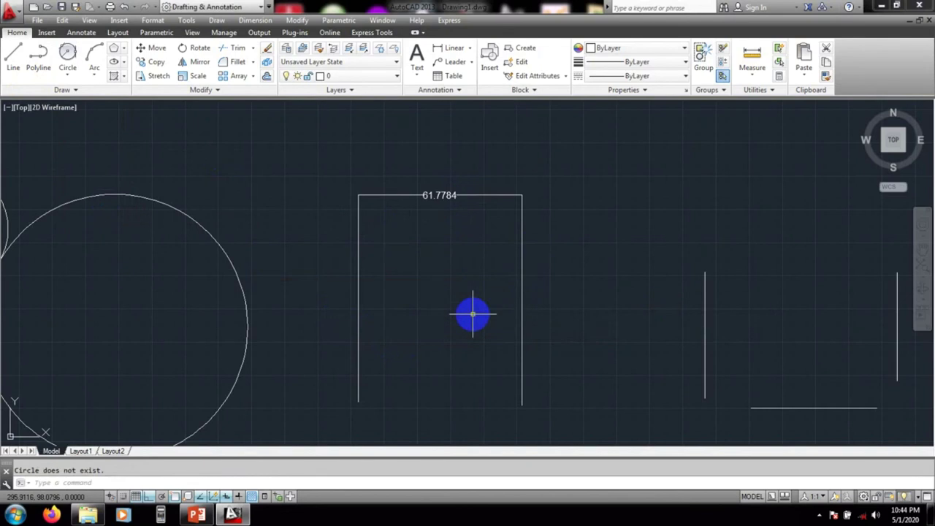
# - Try to draw a tangent-tangent-radius circle of radius 5 in the gap between the two large circles
pyautogui.moveTo(473, 314)
pyautogui.mouseDown(button='middle')
pyautogui.moveTo(475, 278)
pyautogui.moveTo(519, 259)
pyautogui.mouseUp(button='middle')
pyautogui.moveTo(455, 263); pyautogui.dragTo(594, 334, button='middle')
pyautogui.moveTo(138, 322); pyautogui.dragTo(294, 250, button='middle')
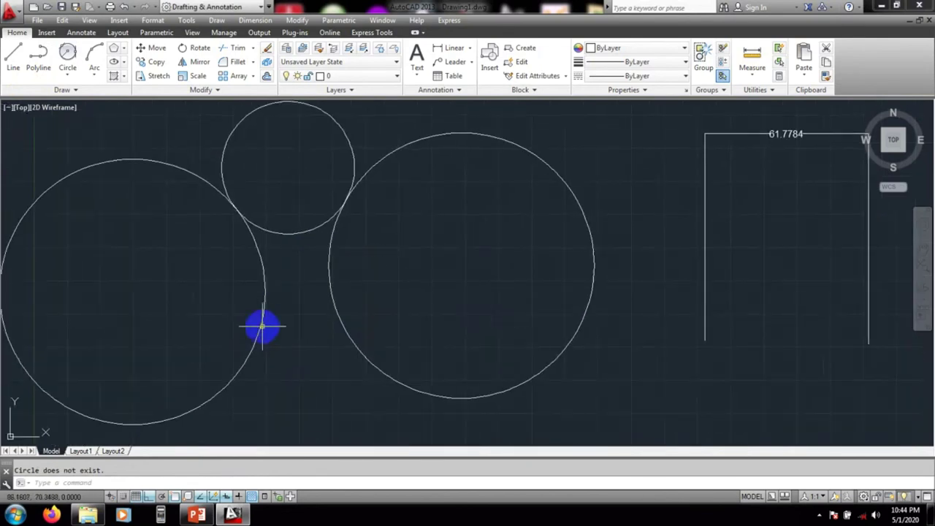
pyautogui.moveTo(305, 341)
pyautogui.mouseDown(button='middle')
pyautogui.moveTo(285, 322)
pyautogui.moveTo(269, 324)
pyautogui.moveTo(251, 358)
pyautogui.mouseUp(button='middle')
pyautogui.click(68, 74)
pyautogui.click(67, 79)
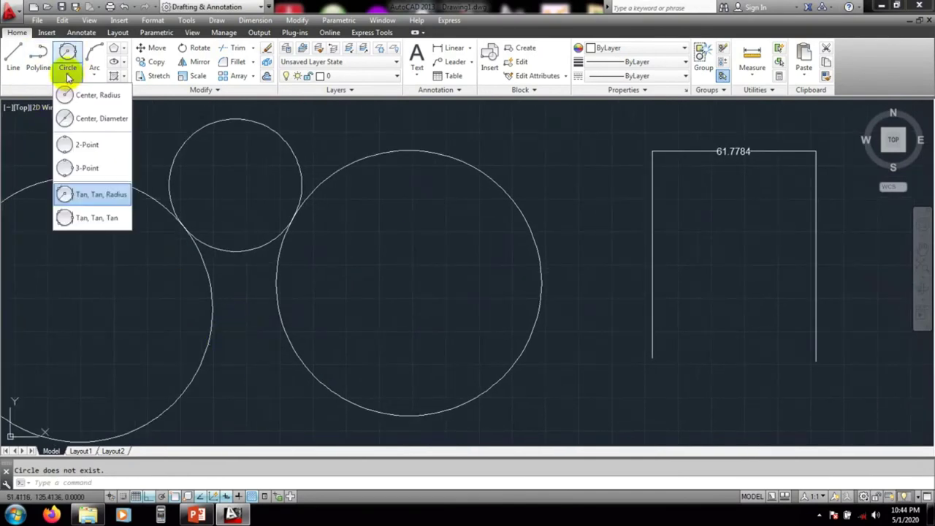
pyautogui.click(94, 199)
pyautogui.moveTo(274, 392); pyautogui.dragTo(295, 364, button='middle')
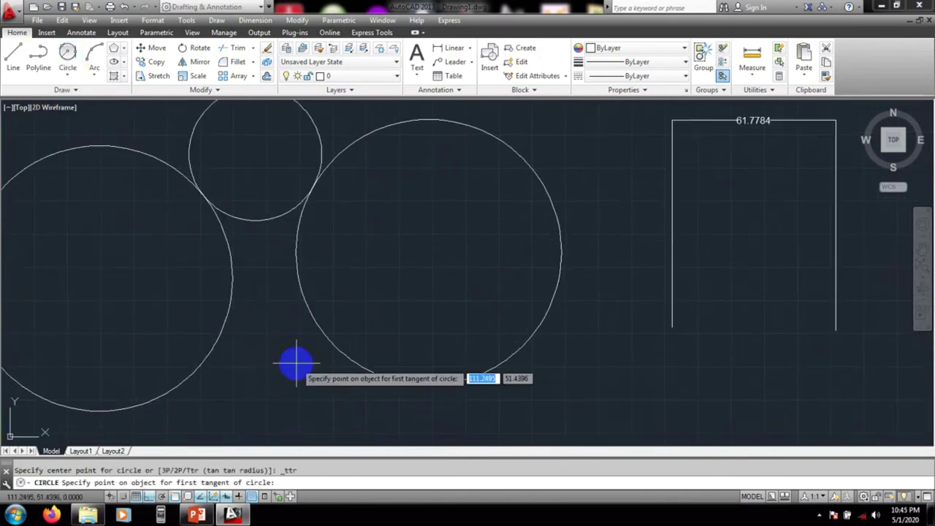
pyautogui.click(230, 288)
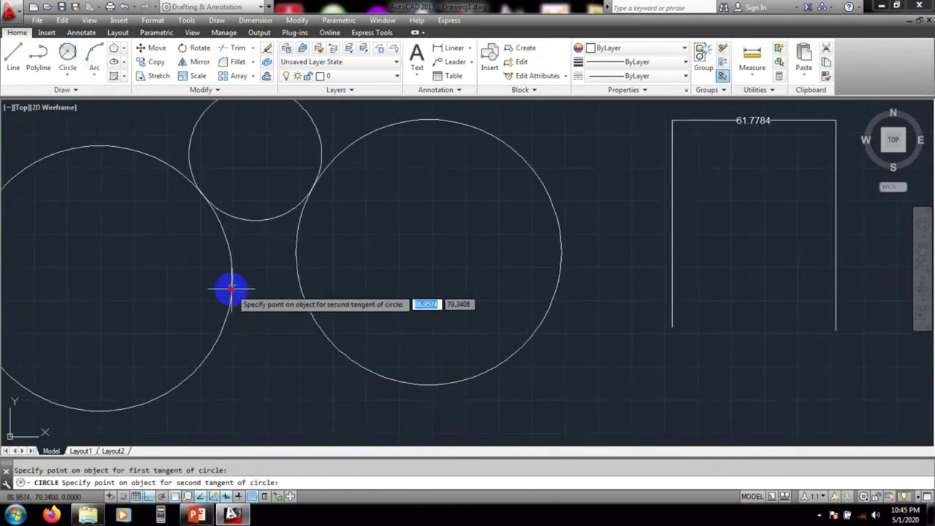
pyautogui.click(299, 291)
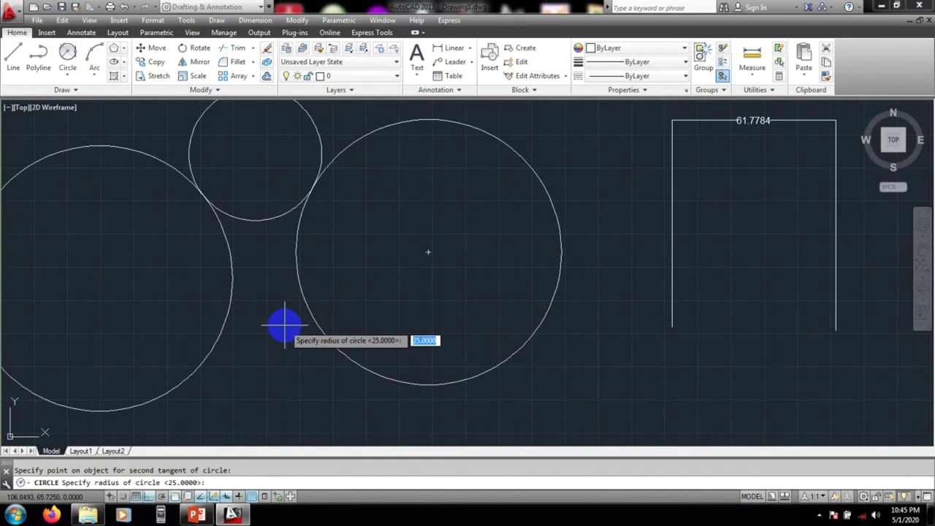
pyautogui.write('5')
pyautogui.press('Return')
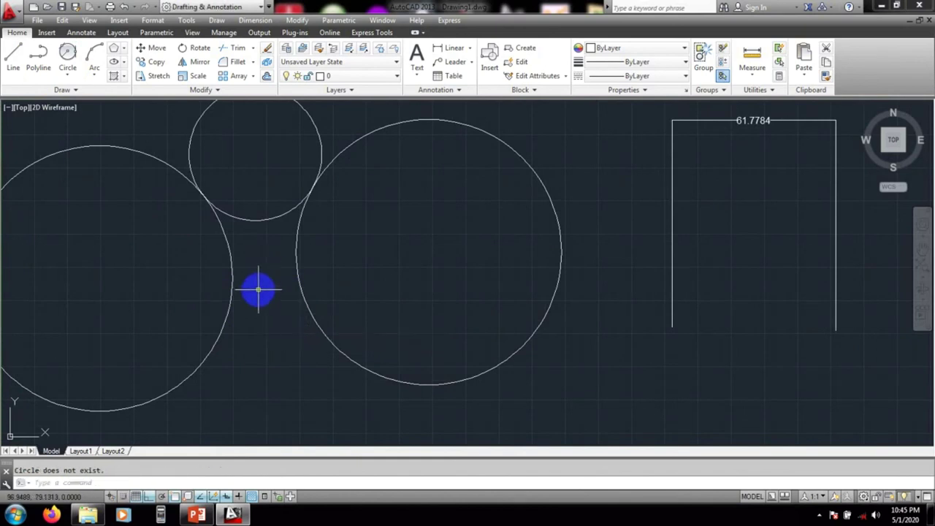
# - Draw a tangent-tangent-radius circle of radius 30 touching the lower facing sides of the two large circles
pyautogui.click(67, 70)
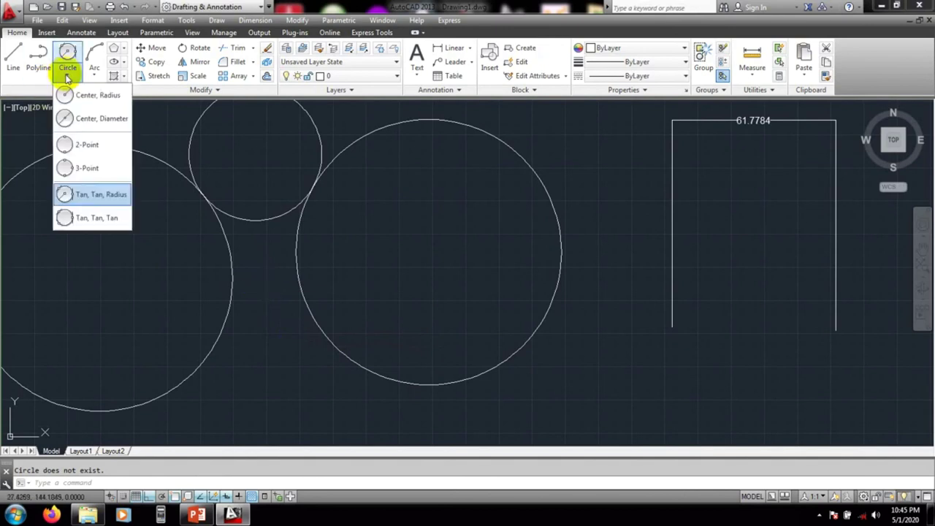
pyautogui.click(108, 218)
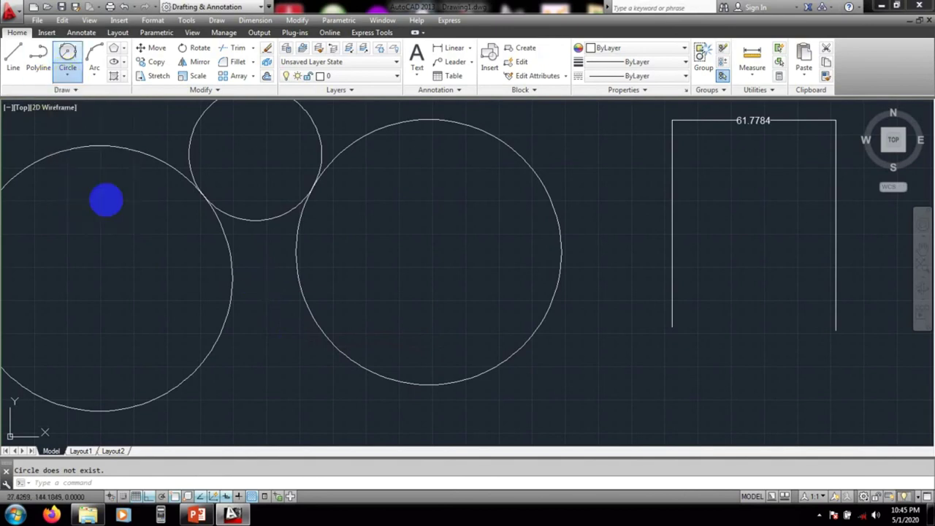
pyautogui.click(228, 299)
pyautogui.click(299, 299)
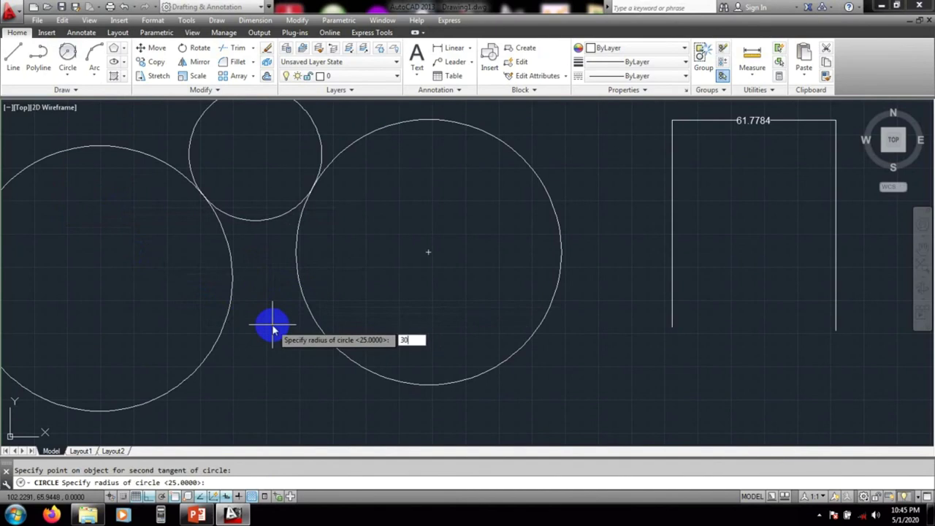
pyautogui.press('Return')
pyautogui.moveTo(271, 324)
pyautogui.mouseDown(button='middle')
pyautogui.moveTo(295, 384)
pyautogui.moveTo(307, 277)
pyautogui.mouseUp(button='middle')
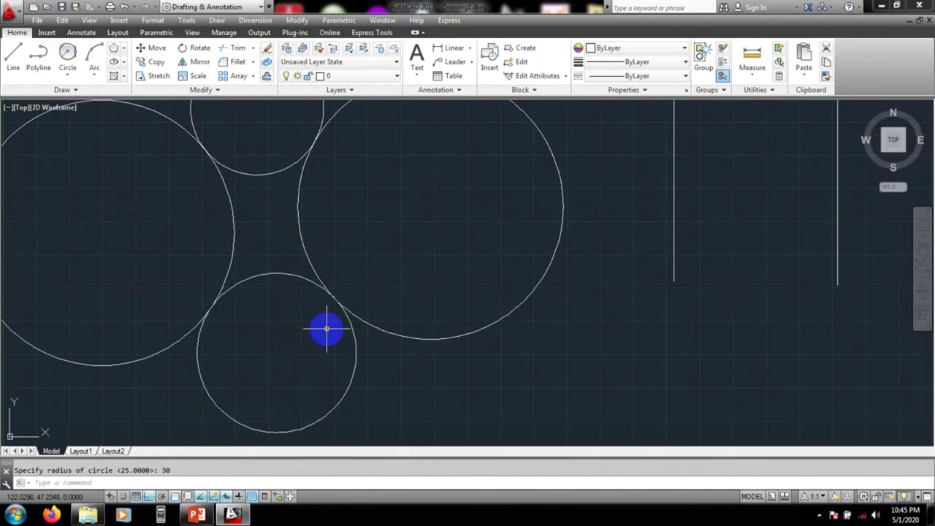
pyautogui.moveTo(303, 346)
pyautogui.mouseDown(button='middle')
pyautogui.moveTo(305, 369)
pyautogui.moveTo(303, 349)
pyautogui.moveTo(293, 348)
pyautogui.mouseUp(button='middle')
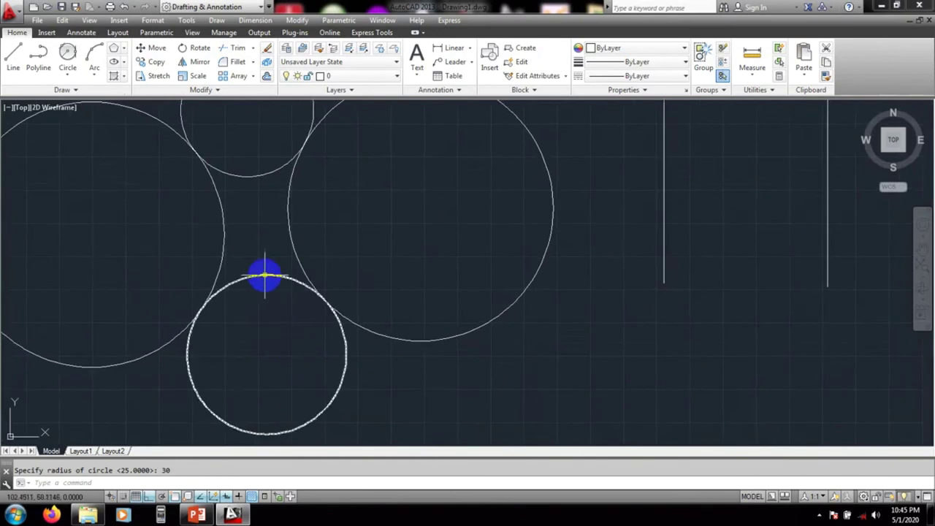
# - Draw a Tan, Tan, Tan circle in the central gap, touching both large circles and the upper circle between them
pyautogui.moveTo(253, 315)
pyautogui.mouseDown(button='middle')
pyautogui.moveTo(347, 255)
pyautogui.moveTo(349, 313)
pyautogui.moveTo(392, 256)
pyautogui.moveTo(378, 258)
pyautogui.moveTo(419, 275)
pyautogui.mouseUp(button='middle')
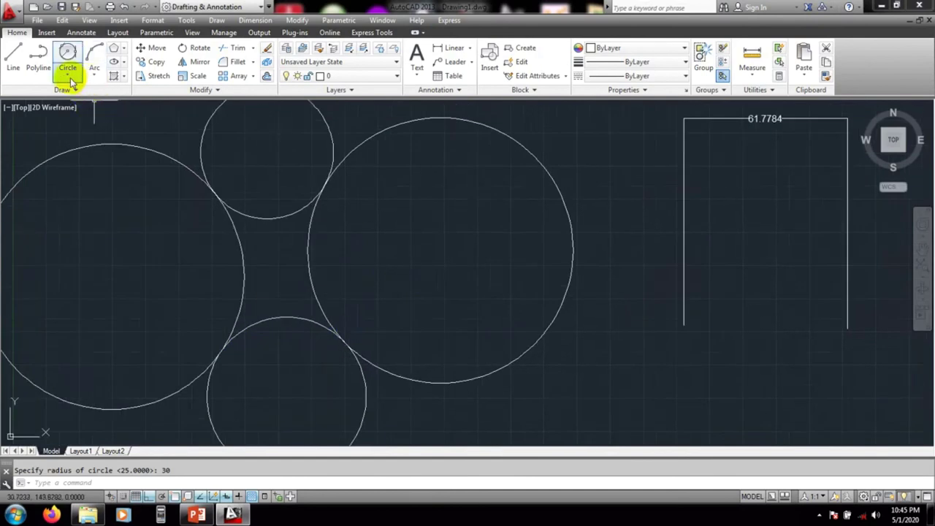
pyautogui.click(73, 82)
pyautogui.click(74, 215)
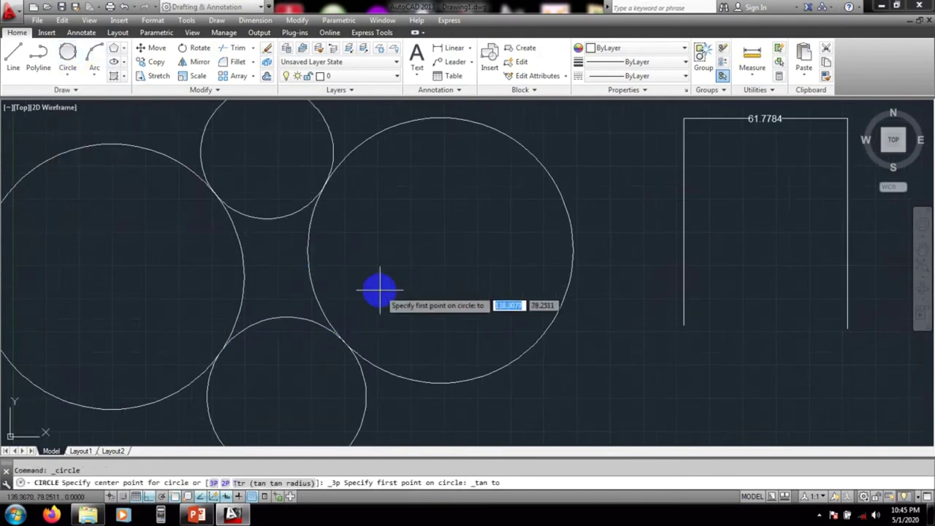
pyautogui.moveTo(379, 291); pyautogui.dragTo(377, 265, button='middle')
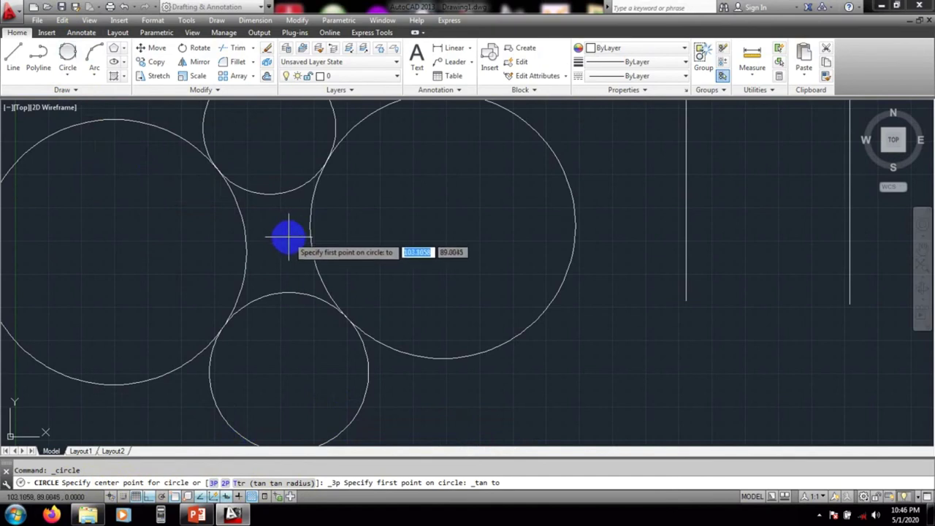
pyautogui.click(245, 247)
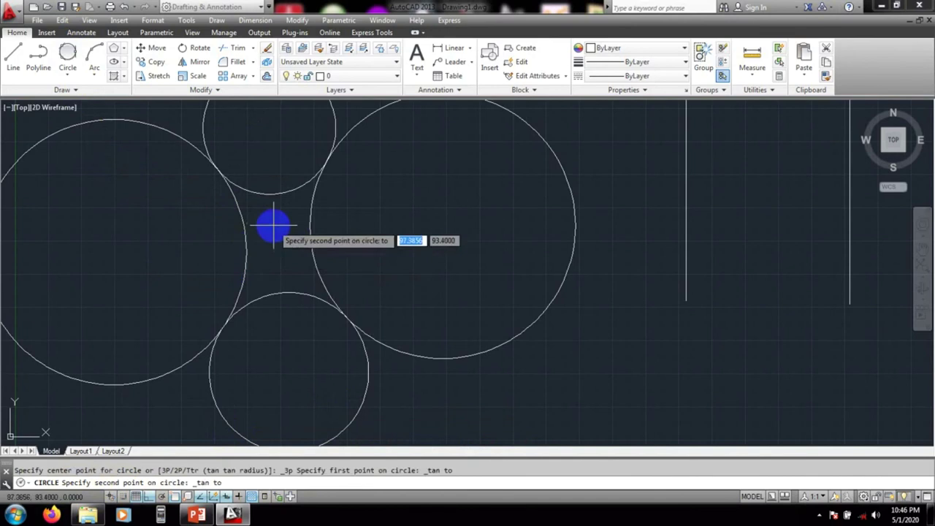
pyautogui.click(272, 195)
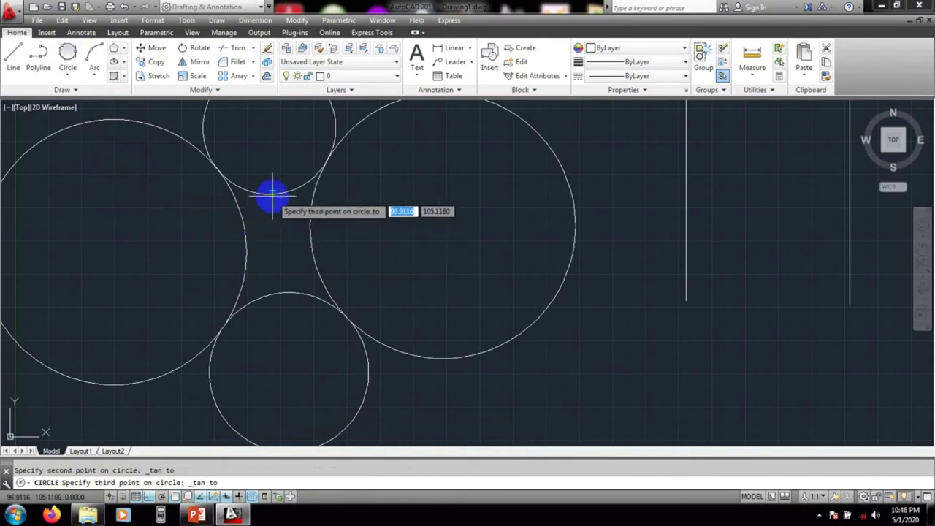
pyautogui.click(312, 231)
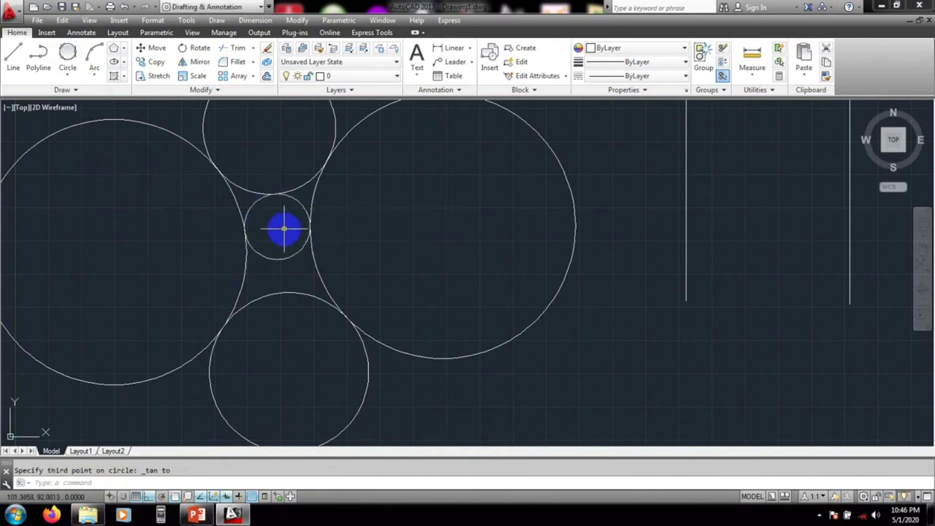
# - Draw a smaller Tan, Tan, Tan circle touching the upper circle, the central gap circle and the right-hand large circle
pyautogui.scroll(5, 288, 221)
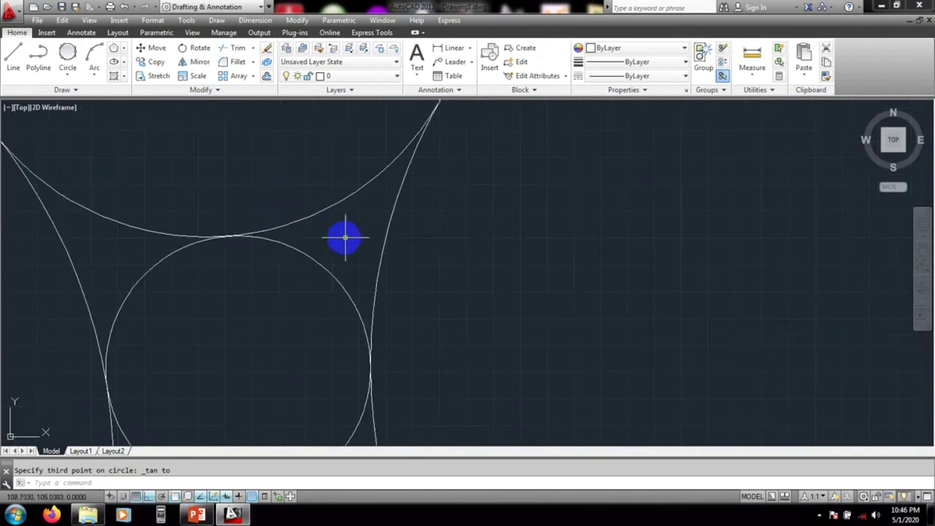
pyautogui.scroll(3, 369, 231)
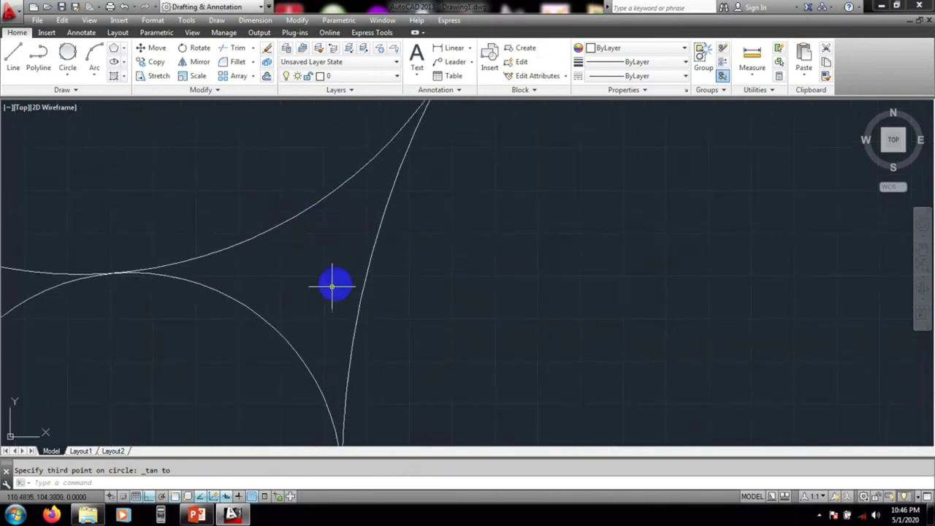
pyautogui.click(67, 74)
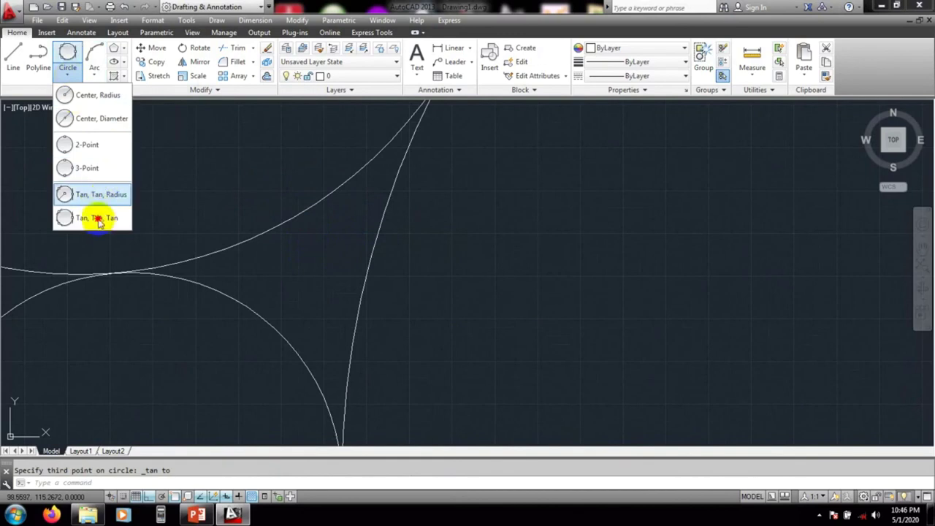
pyautogui.click(97, 219)
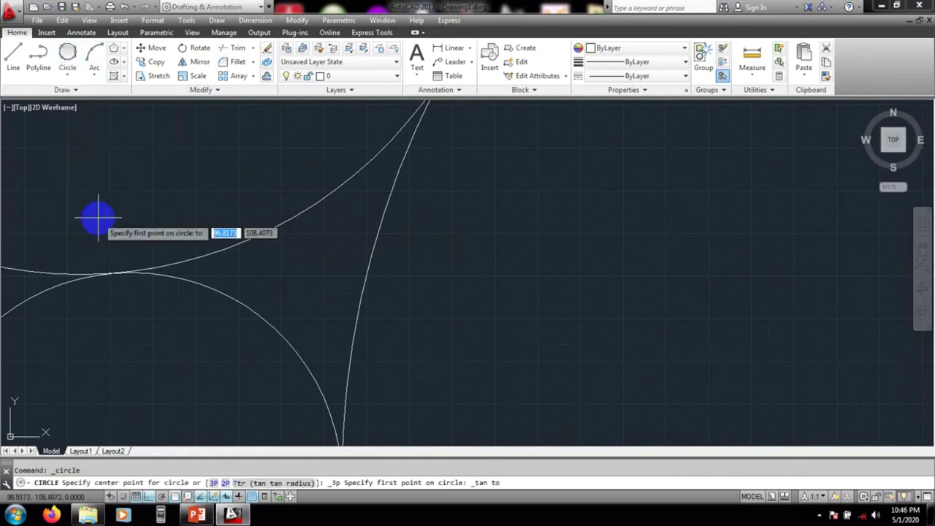
pyautogui.click(302, 209)
pyautogui.click(261, 315)
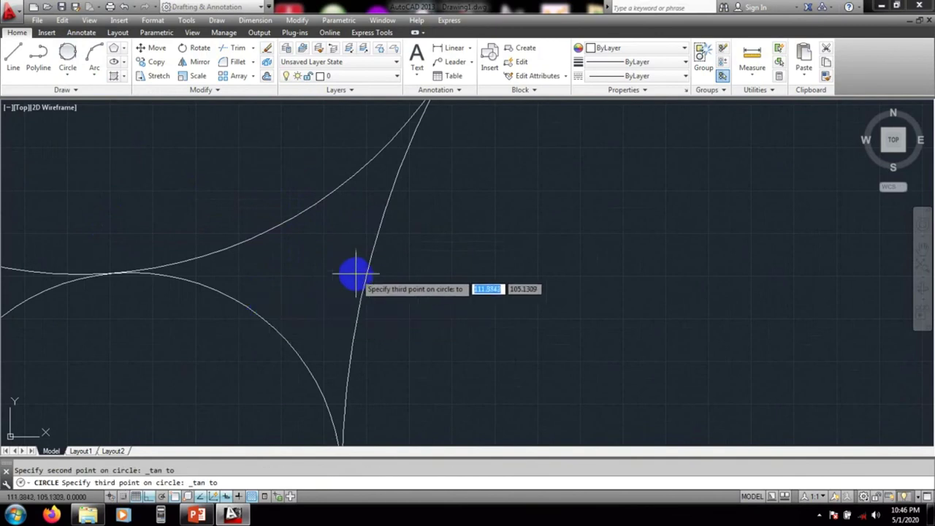
pyautogui.click(369, 264)
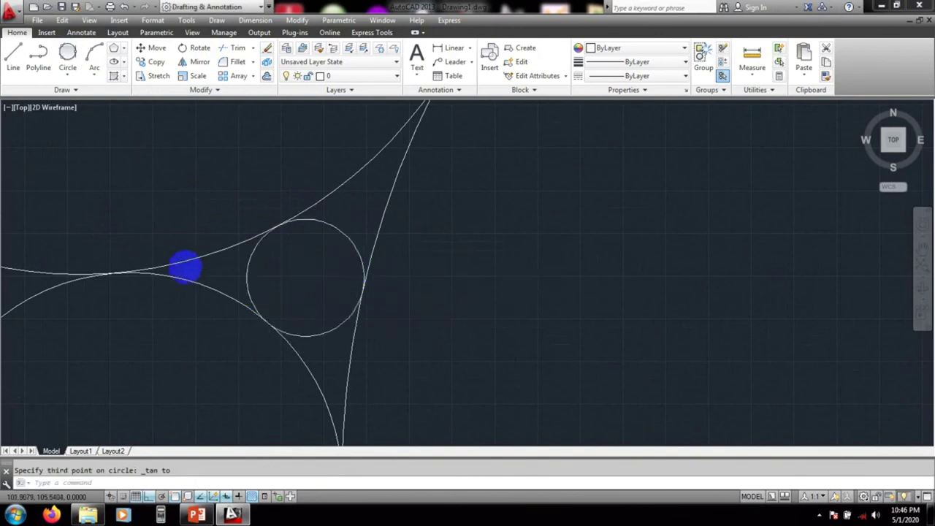
# - Add a Tan, Tan, Tan circle in the narrow gap left of the newest circle, touching it, the upper circle and the central circle
pyautogui.scroll(4, 197, 269)
pyautogui.press('Return')
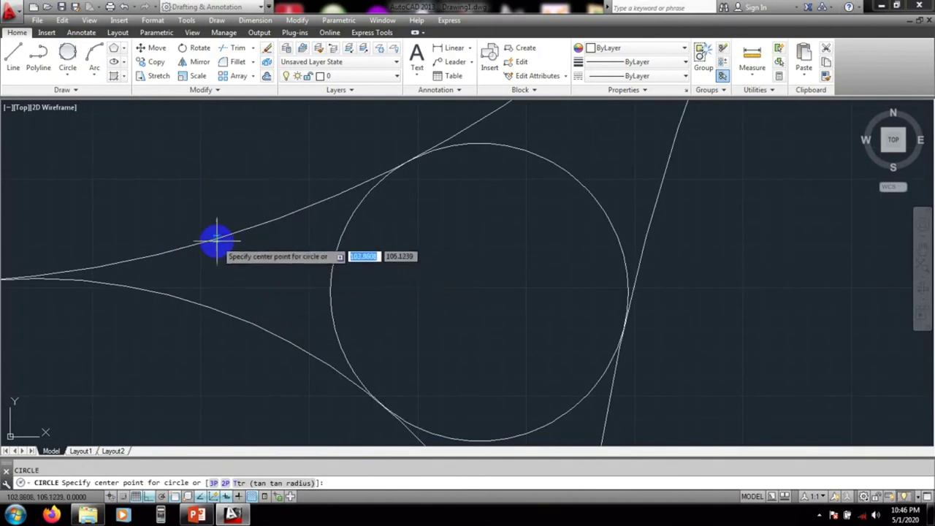
pyautogui.click(65, 55)
pyautogui.click(251, 232)
pyautogui.click(230, 313)
pyautogui.click(331, 264)
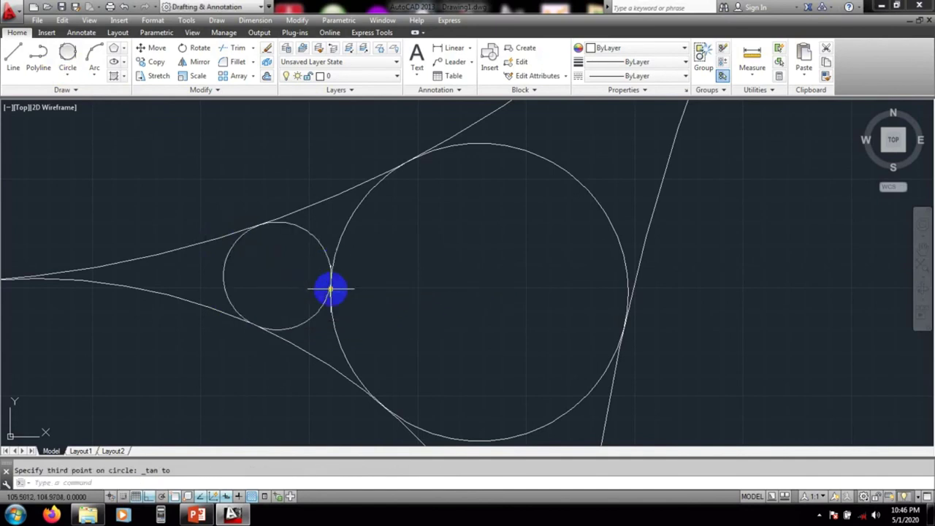
# - Draw another Tan, Tan, Tan circle between the upper circle's arc and the two newest small circles
pyautogui.scroll(4, 325, 219)
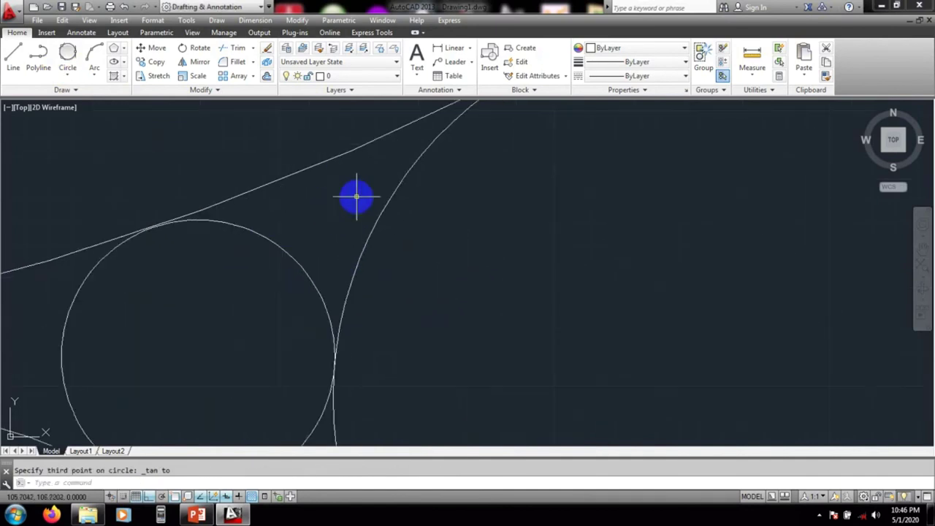
pyautogui.moveTo(328, 171); pyautogui.dragTo(302, 265, button='middle')
pyautogui.click(67, 66)
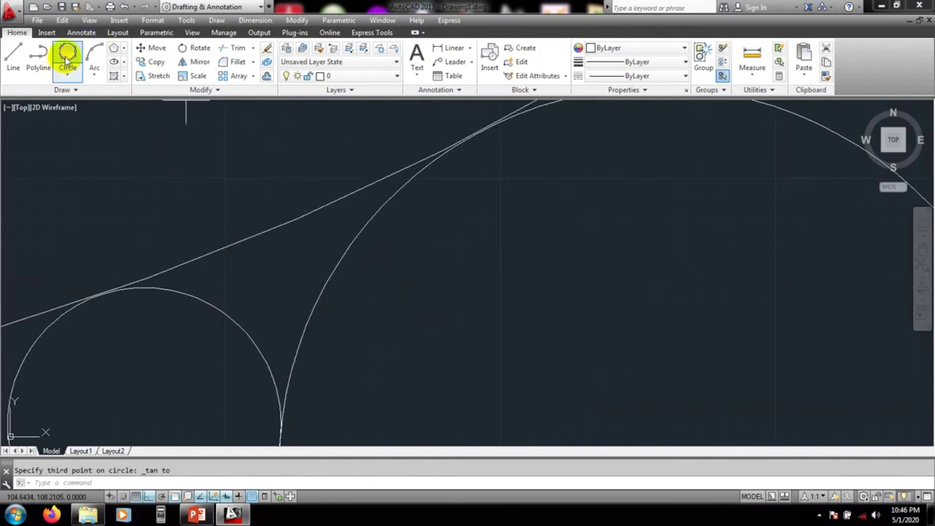
pyautogui.click(271, 230)
pyautogui.click(236, 317)
pyautogui.click(323, 286)
# - Zoom to the drawing's extents to review all the pentagons, circles, lines and the triangle together
pyautogui.scroll(-2, 399, 275)
pyautogui.scroll(-3, 399, 276)
pyautogui.scroll(-1, 438, 290)
pyautogui.scroll(-3, 442, 298)
pyautogui.scroll(-4, 471, 302)
pyautogui.moveTo(532, 307)
pyautogui.mouseDown(button='middle')
pyautogui.moveTo(448, 240)
pyautogui.moveTo(403, 219)
pyautogui.moveTo(328, 228)
pyautogui.mouseUp(button='middle')
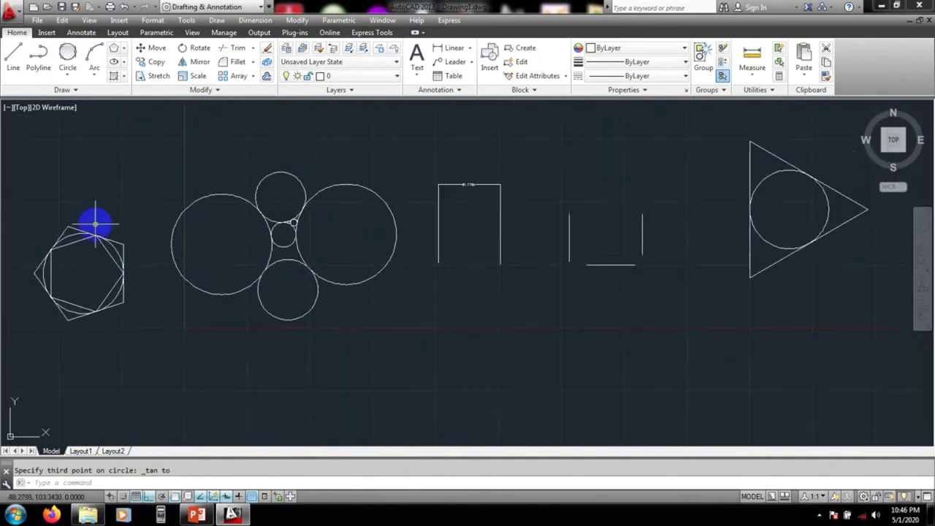
pyautogui.moveTo(559, 311); pyautogui.dragTo(564, 319, button='middle')
pyautogui.write('z')
pyautogui.press('Return')
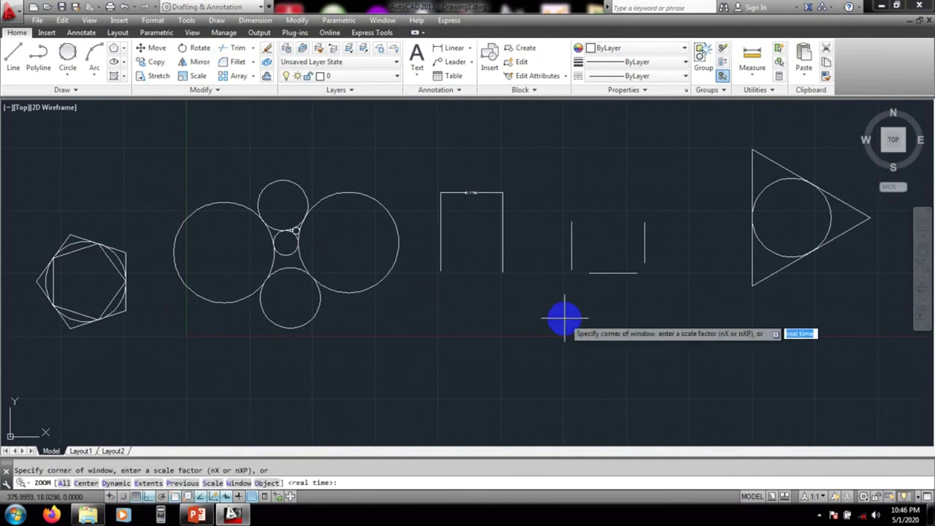
pyautogui.write('e')
pyautogui.press('Return')
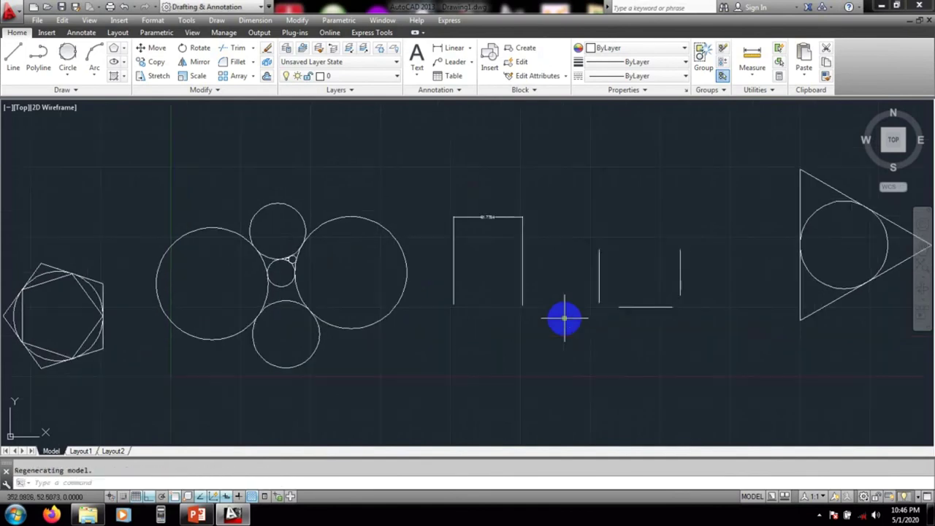